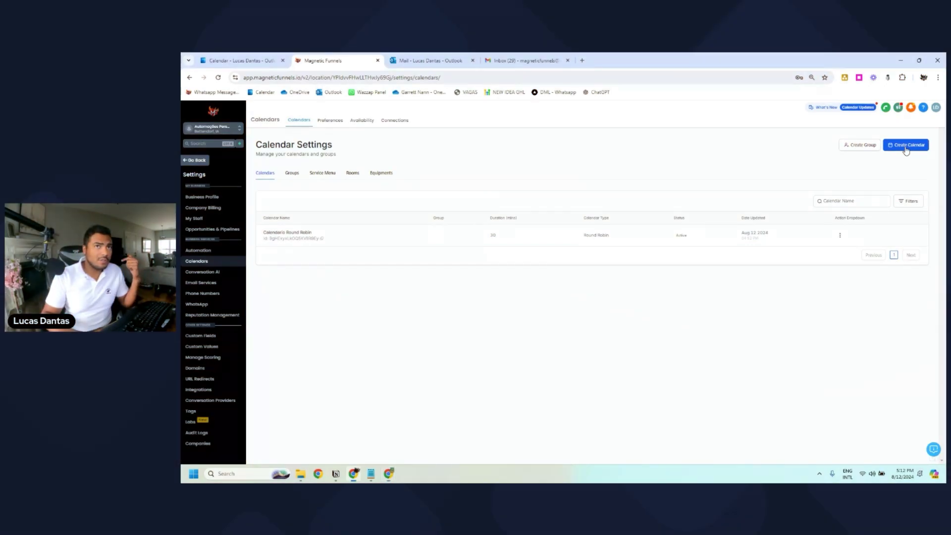
Start a new calendar of the Round Robin scheduling type, name it "Round Robin", and assign the first listed team member.
left_click(906, 145)
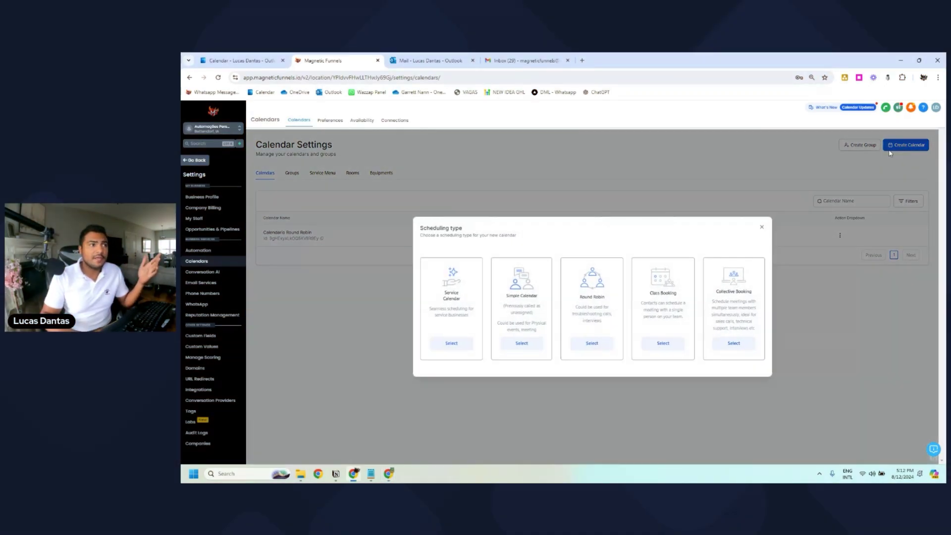
left_click(591, 344)
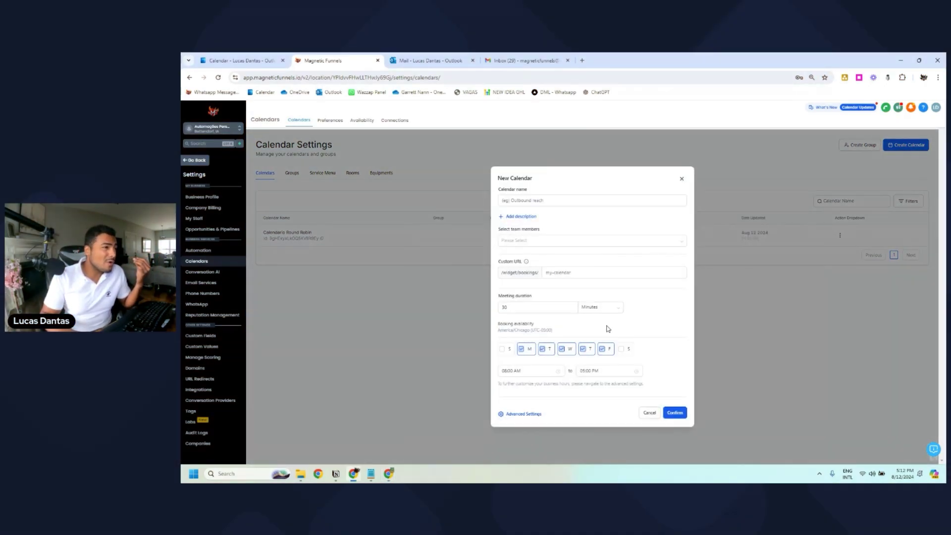
type("R")
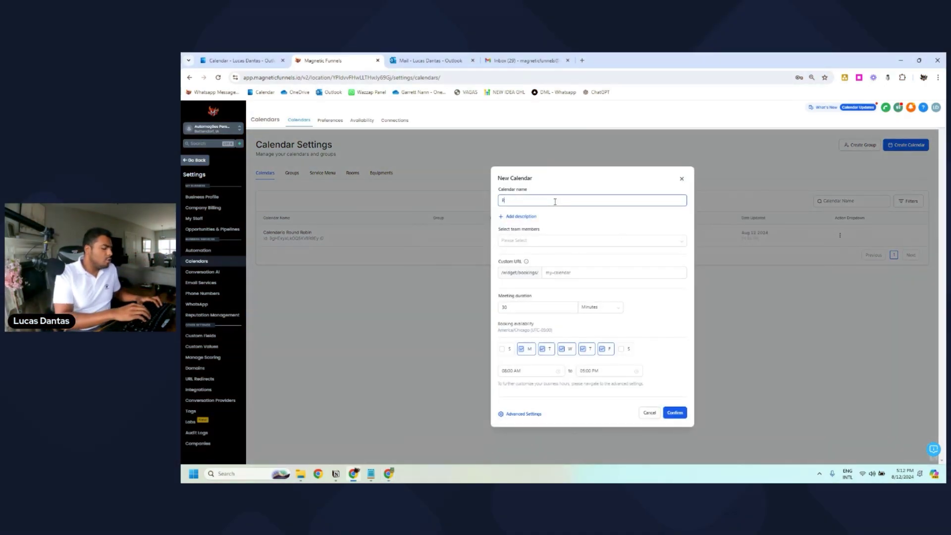
type("ound Robin")
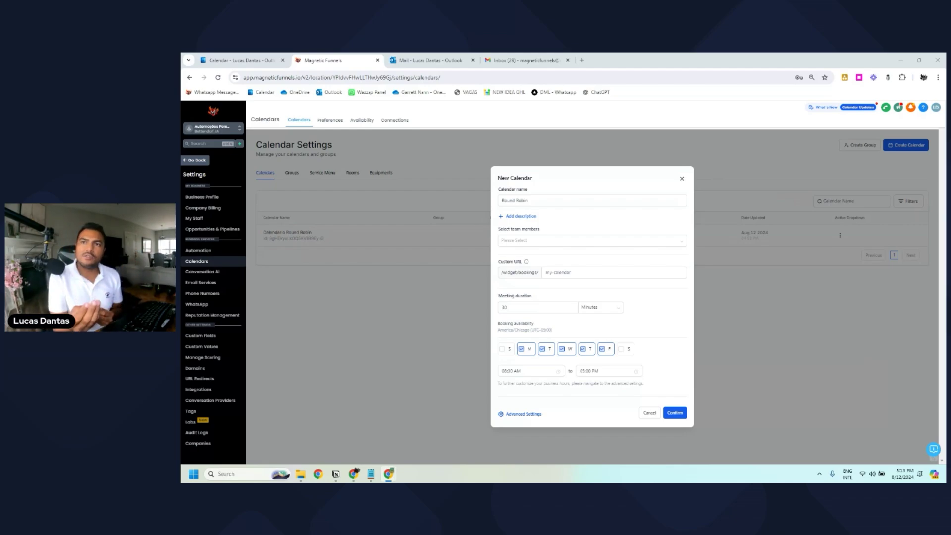
left_click(561, 242)
left_click(516, 254)
Set the custom URL to "calendar-round-robbin-" followed by the owner's surname, and confirm the new calendar.
left_click(568, 275)
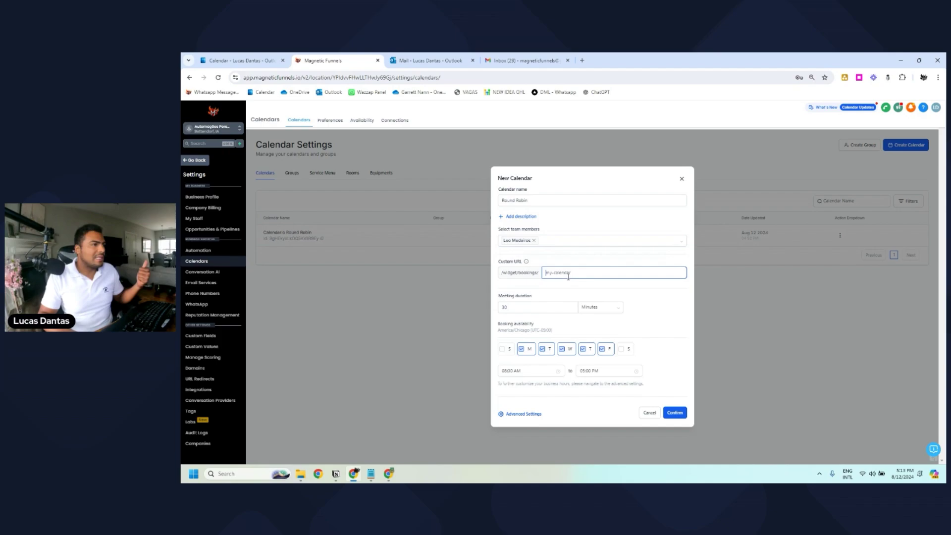
type("calendar-")
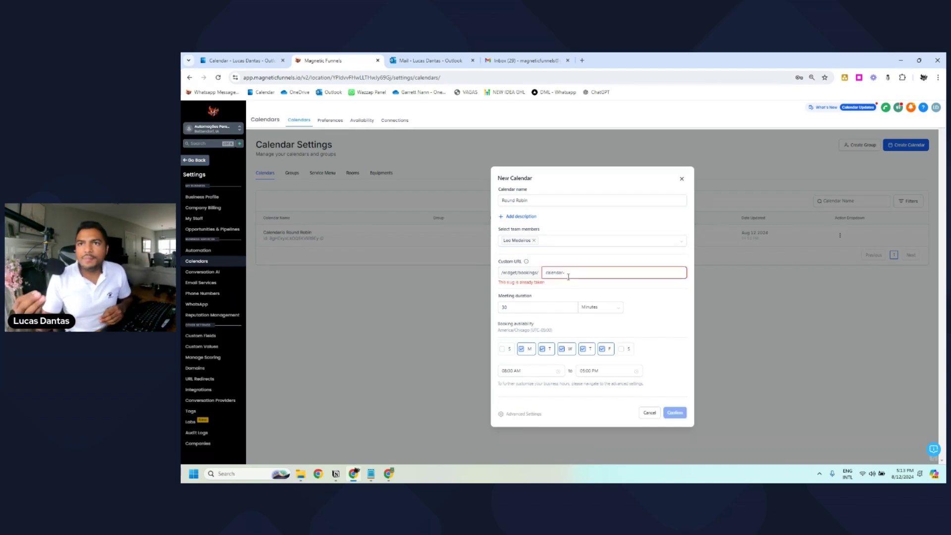
type("rou")
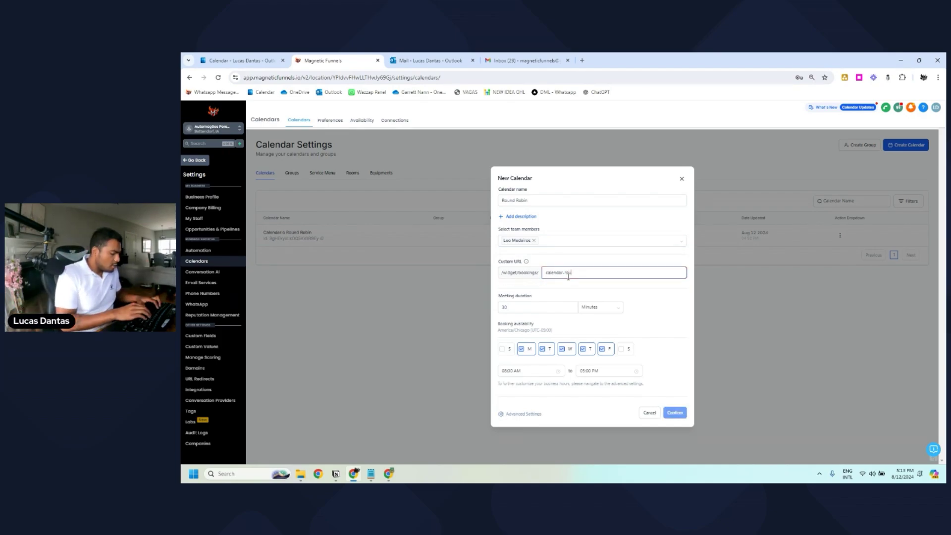
type("nd-robin-datna")
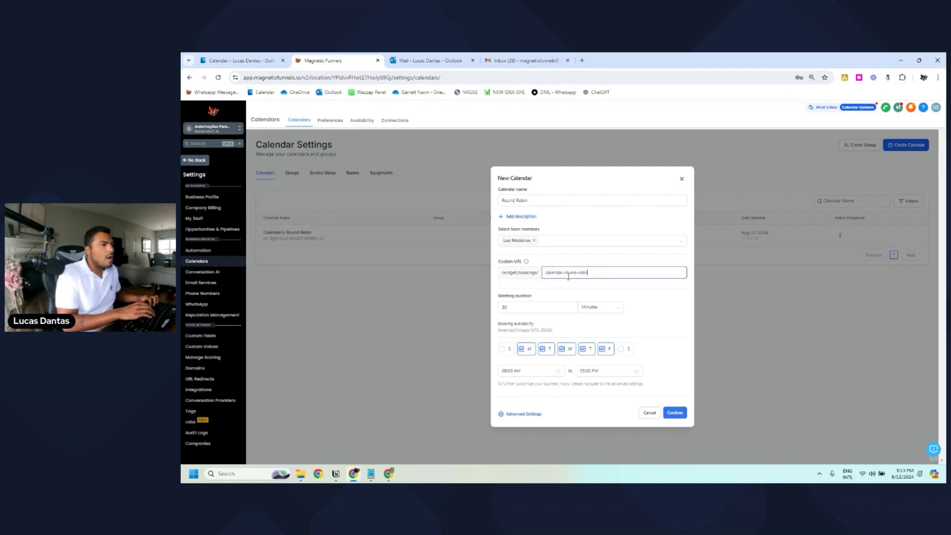
key("BackSpace")
key("BackSpace")
key("BackSpace")
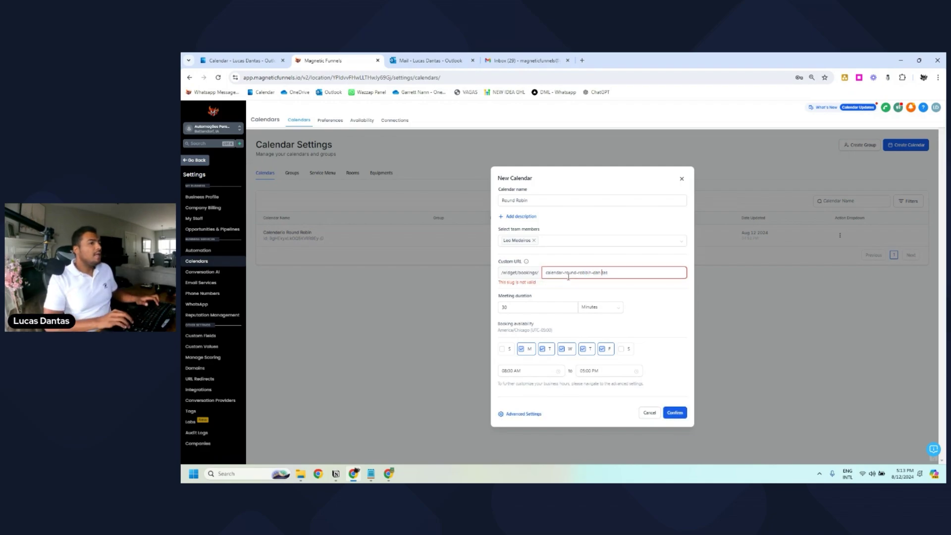
type("ntas")
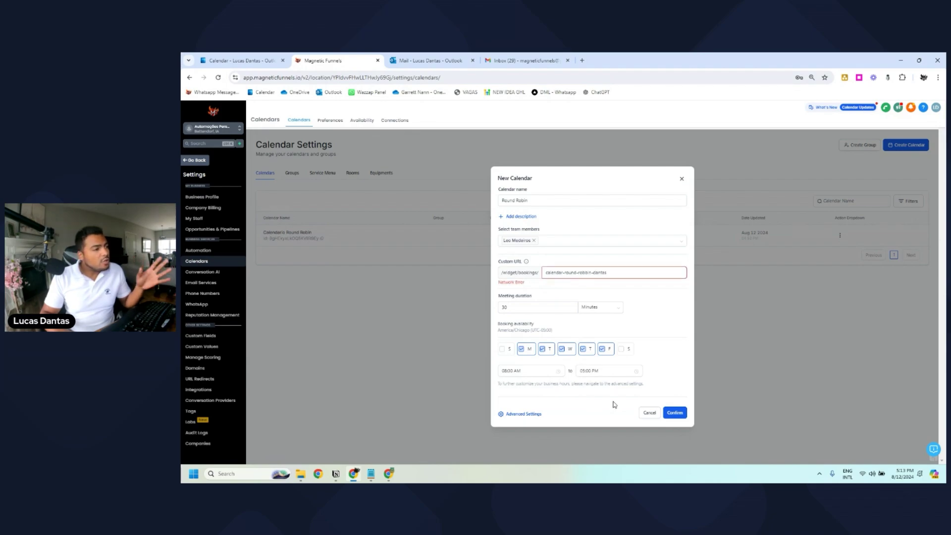
left_click(612, 274)
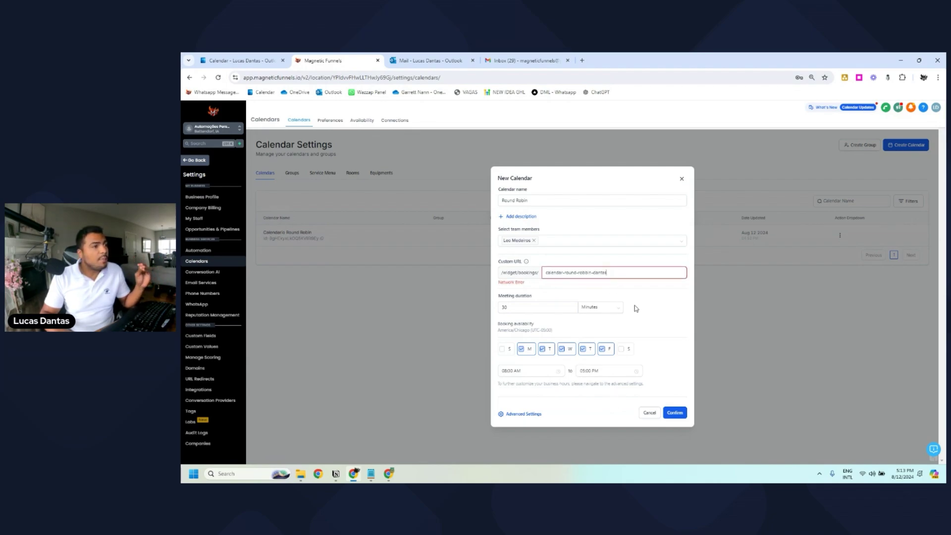
left_click(676, 416)
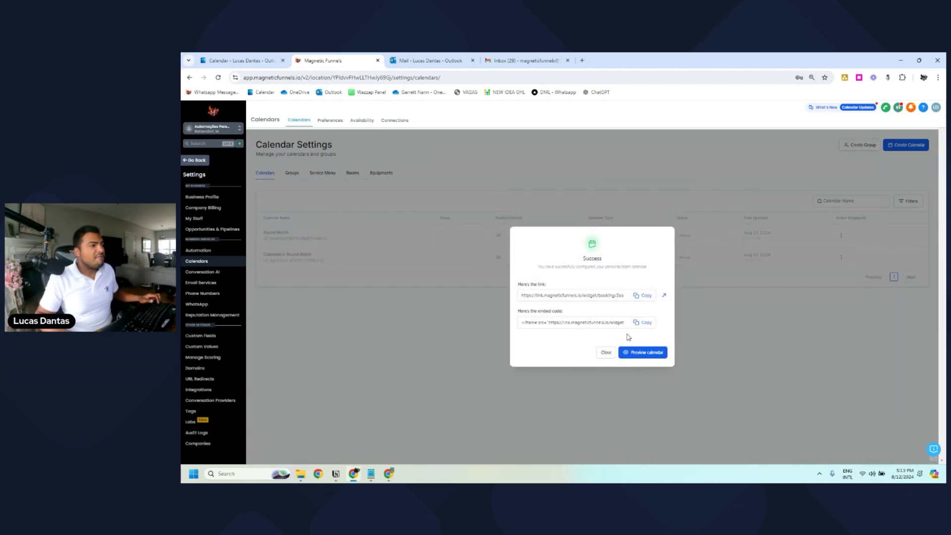
left_click(606, 352)
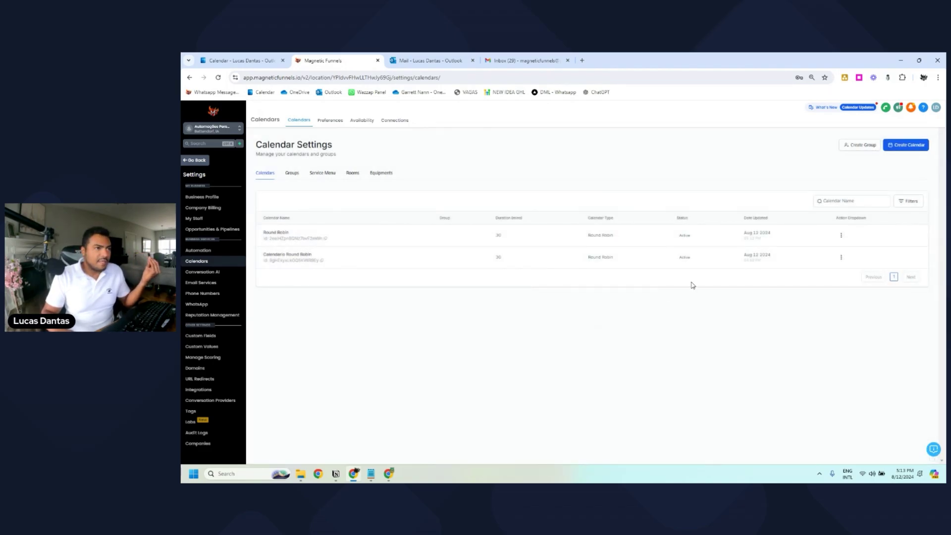
Open the Round Robin calendar for editing and review its meeting details, including the group and meeting invite title.
left_click(609, 234)
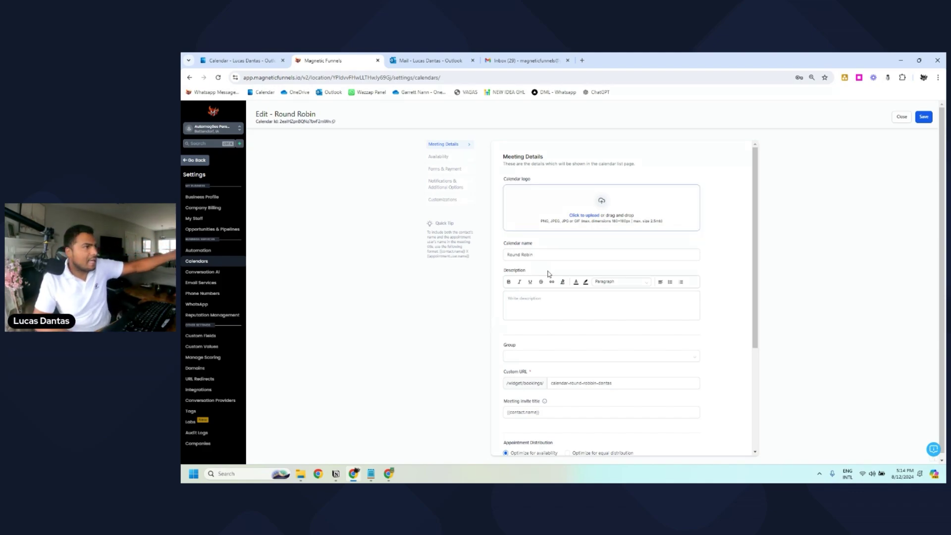
scroll(643, 268, "down", 2)
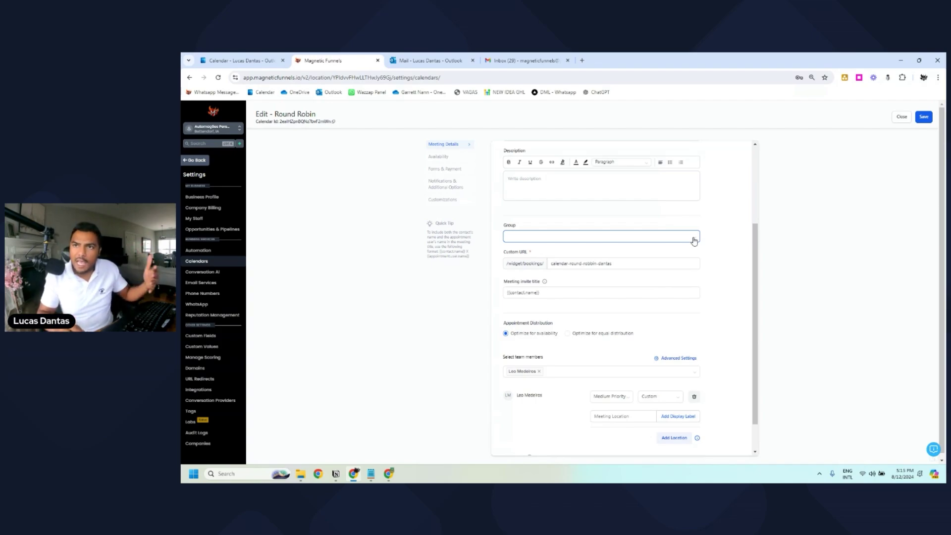
left_click(563, 292)
left_click_drag(556, 295, 495, 295)
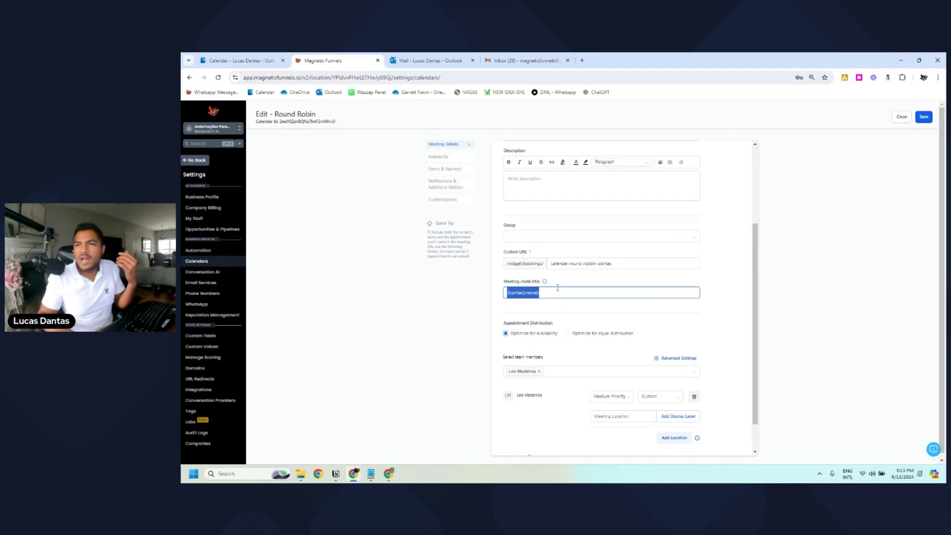
left_click(566, 283)
scroll(566, 283, "down", 2)
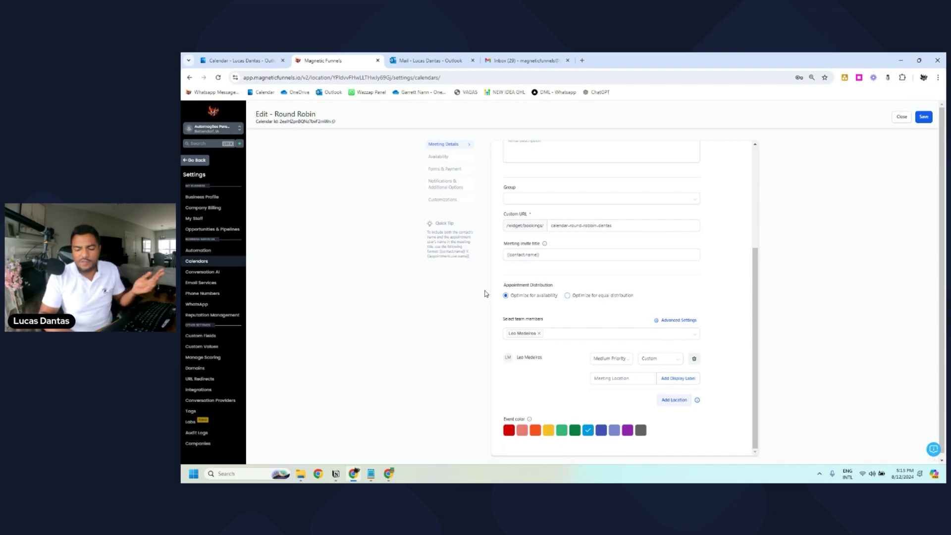
Try Optimize for equal distribution for the appointment distribution, and switch it back to Optimize for availability.
left_click(613, 365)
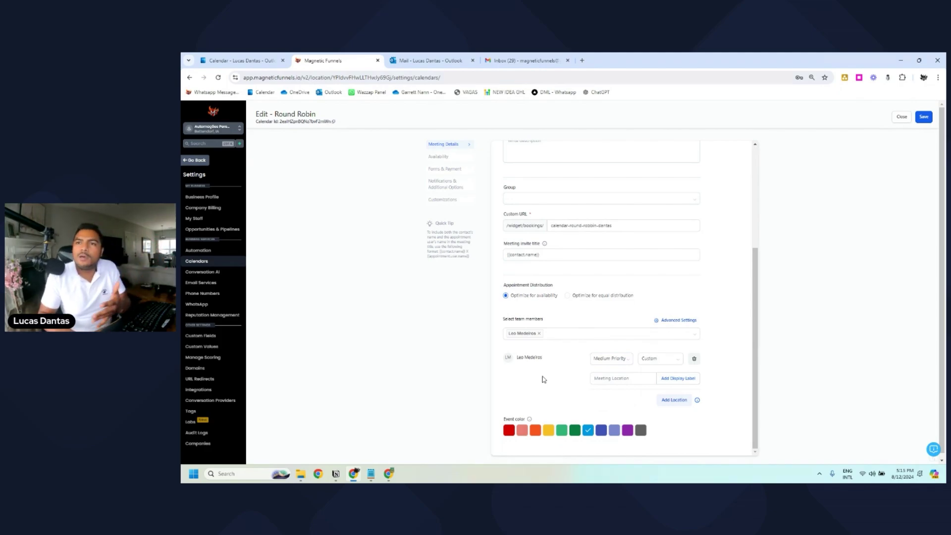
left_click(567, 295)
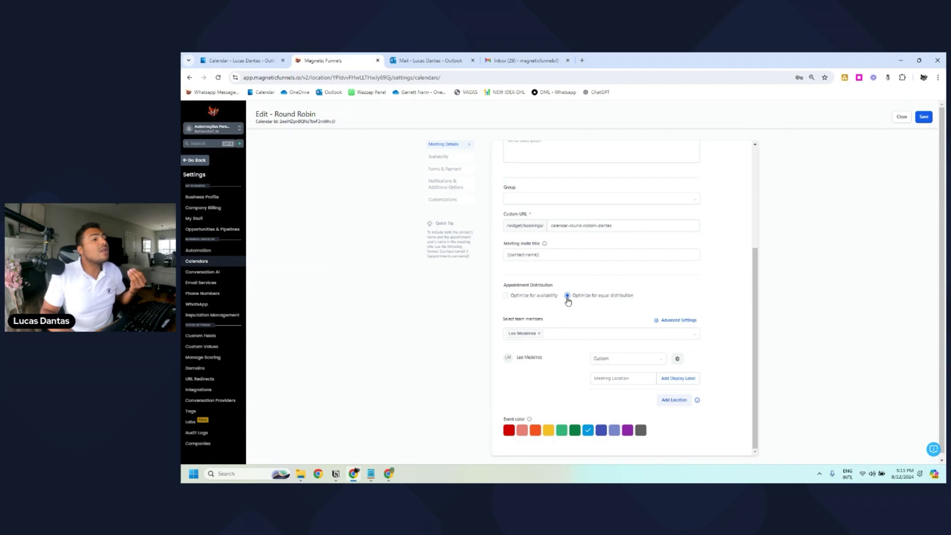
left_click(506, 295)
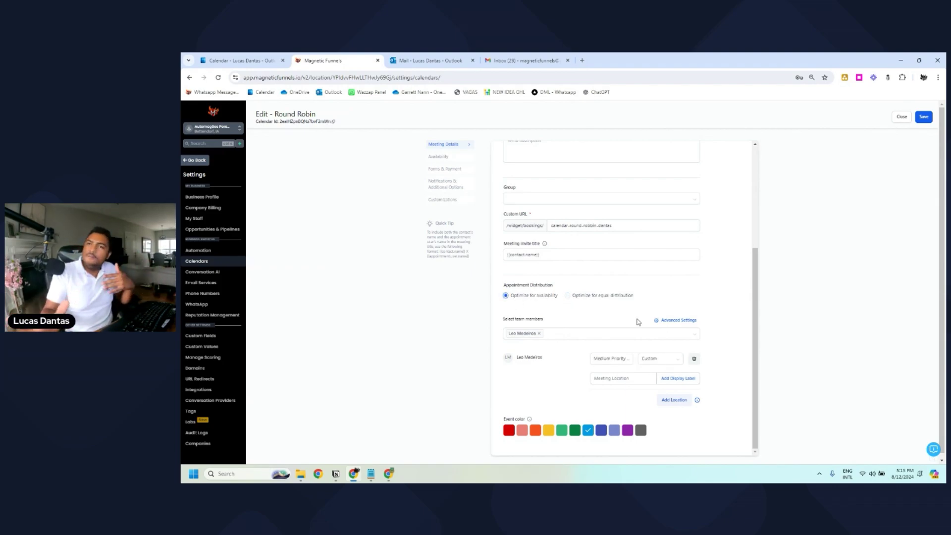
Open the calendar's availability settings and review the weekly available hours, meeting interval and meeting duration.
scroll(637, 322, "down", 1)
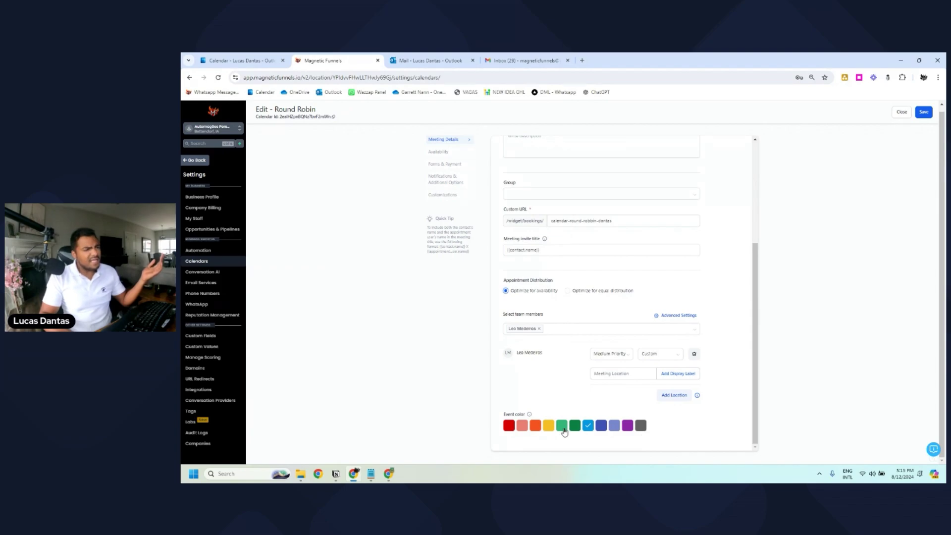
scroll(497, 156, "down", 5)
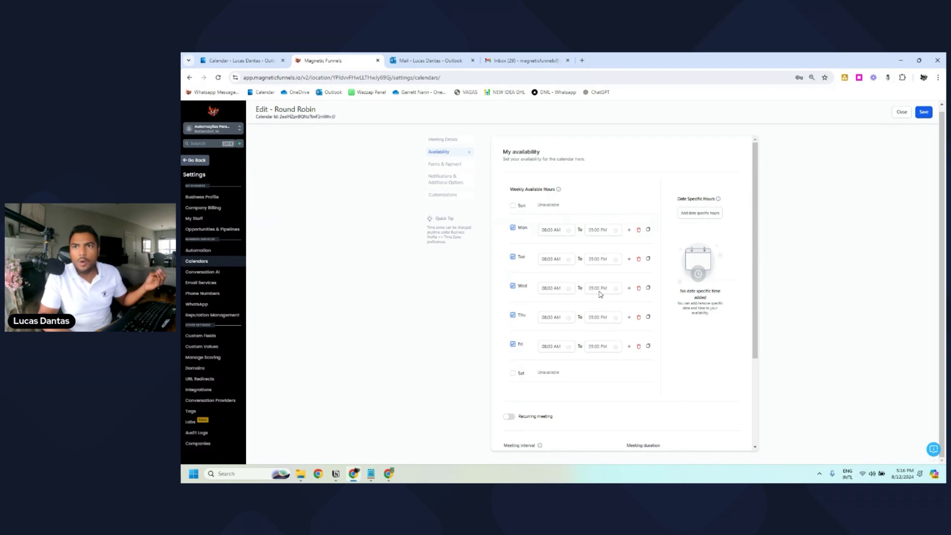
scroll(637, 253, "down", 1)
scroll(638, 254, "down", 2)
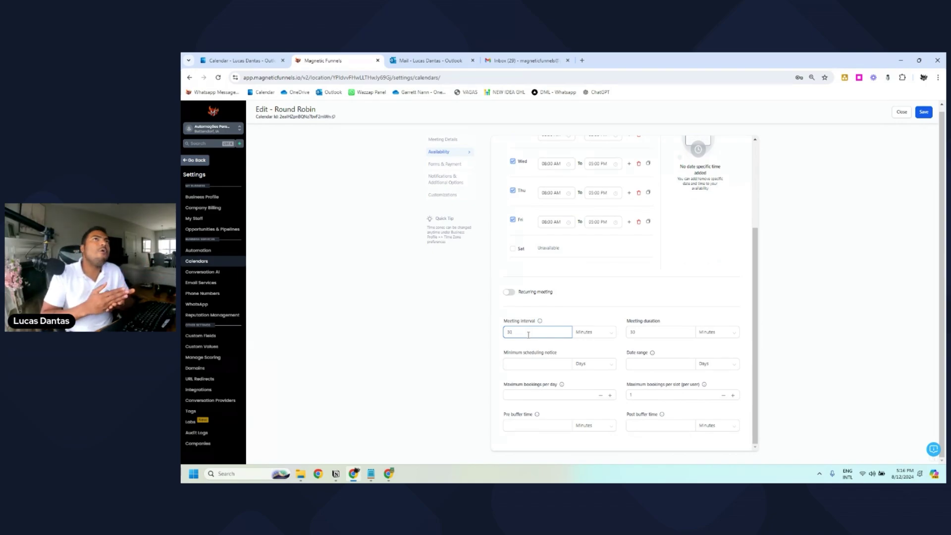
left_click_drag(528, 335, 505, 332)
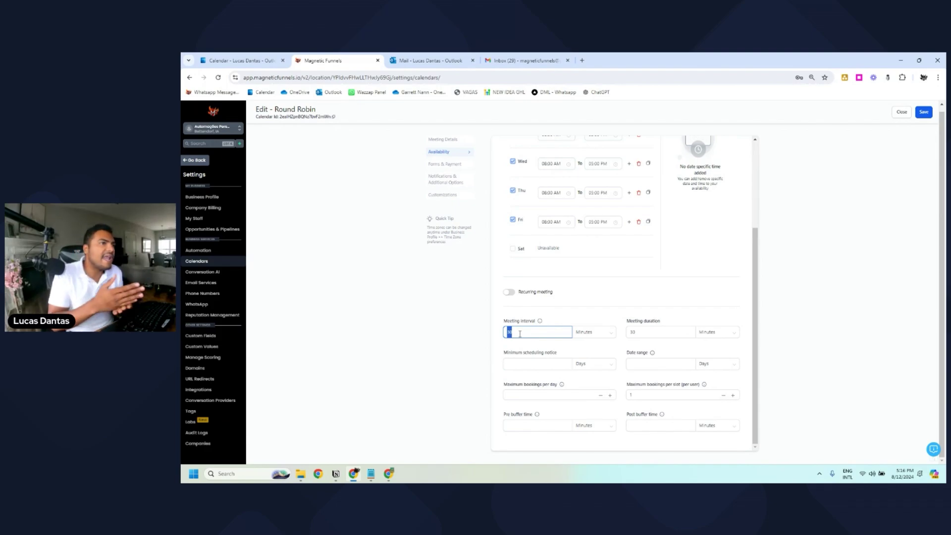
type("5")
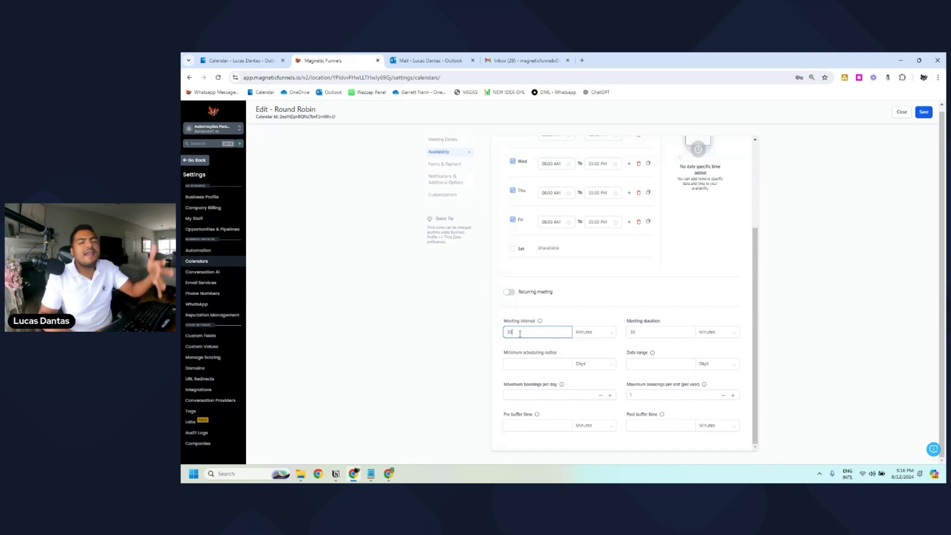
left_click(651, 331)
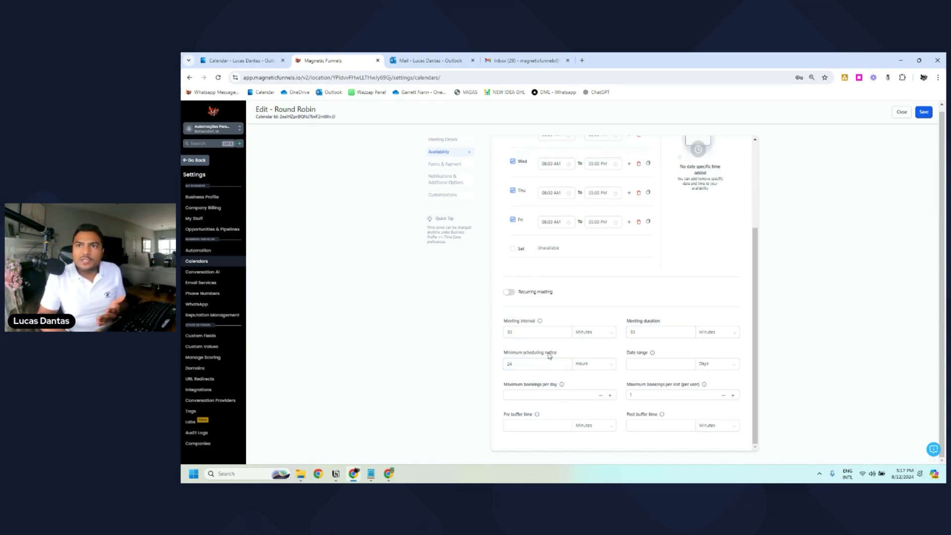
Try a minimum scheduling notice of 8 hours against the weekly available hours, and clear the value.
left_click(509, 364)
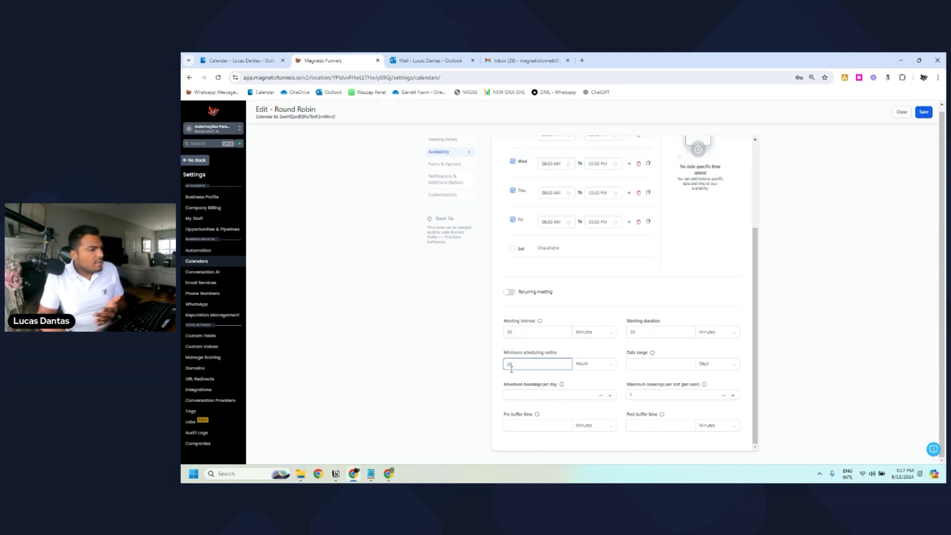
left_click(562, 354)
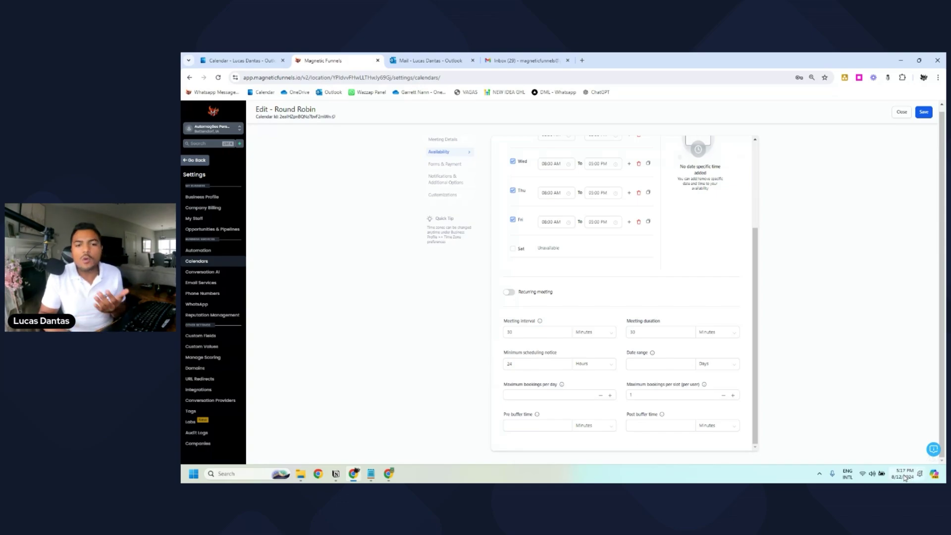
left_click(532, 366)
double_click(532, 366)
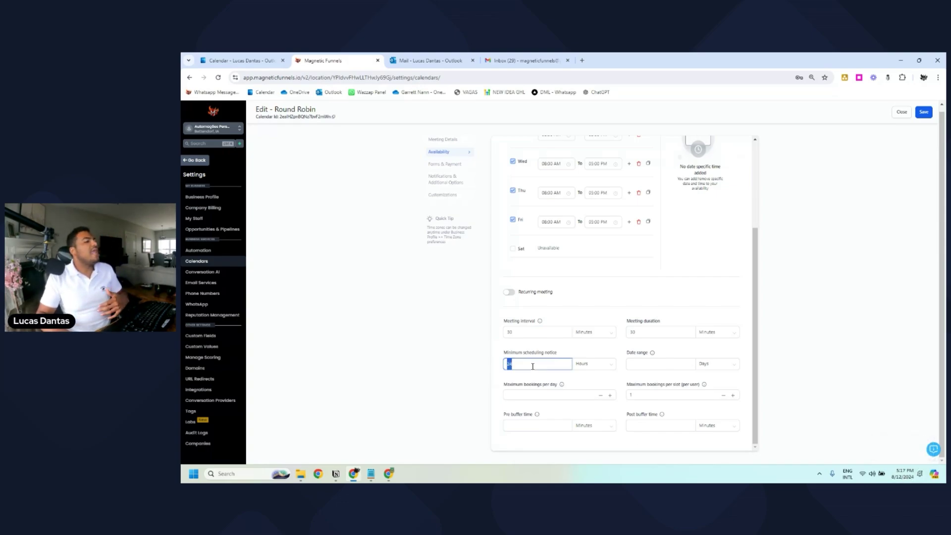
type("8")
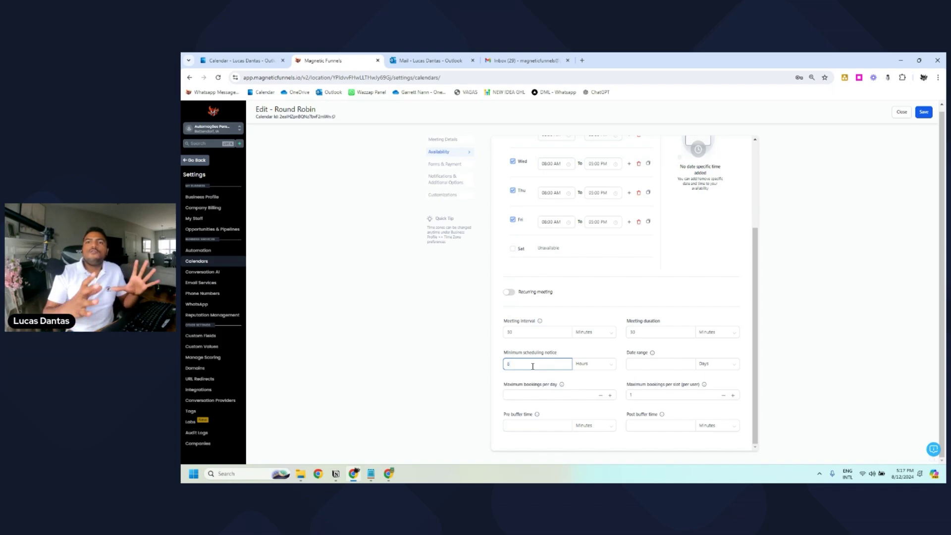
scroll(588, 229, "up", 3)
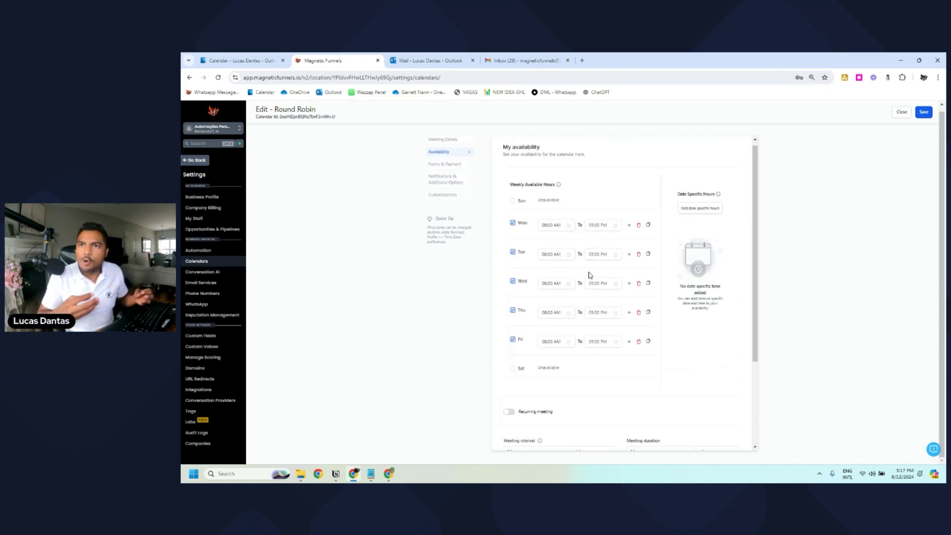
scroll(587, 272, "down", 3)
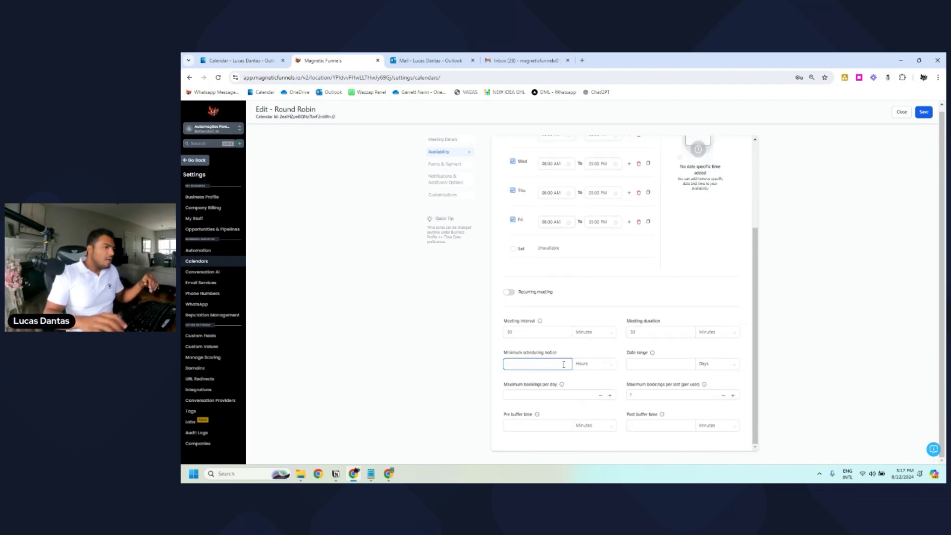
Examine the date range, maximum bookings per day and maximum bookings per slot settings.
left_click(649, 365)
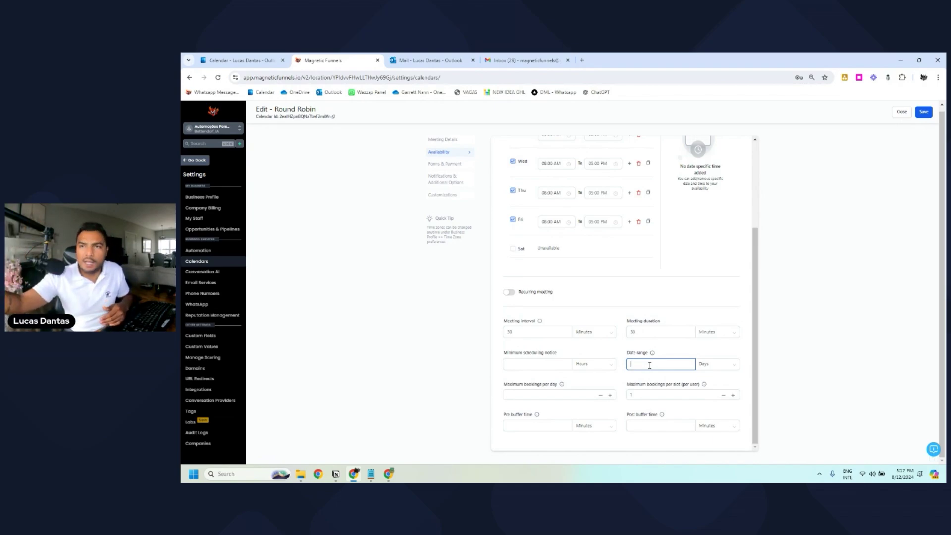
left_click(529, 394)
left_click_drag(574, 384, 494, 387)
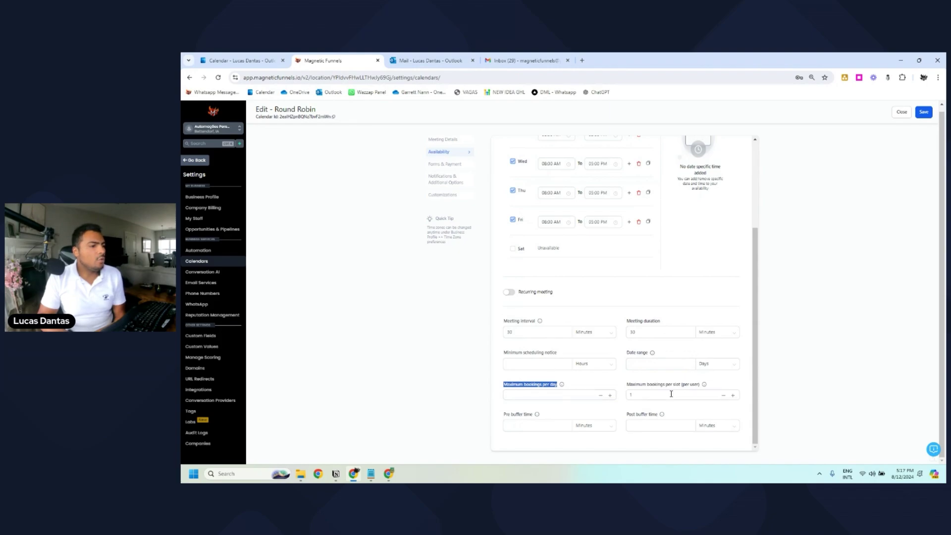
left_click_drag(635, 385, 743, 387)
left_click_drag(627, 385, 702, 388)
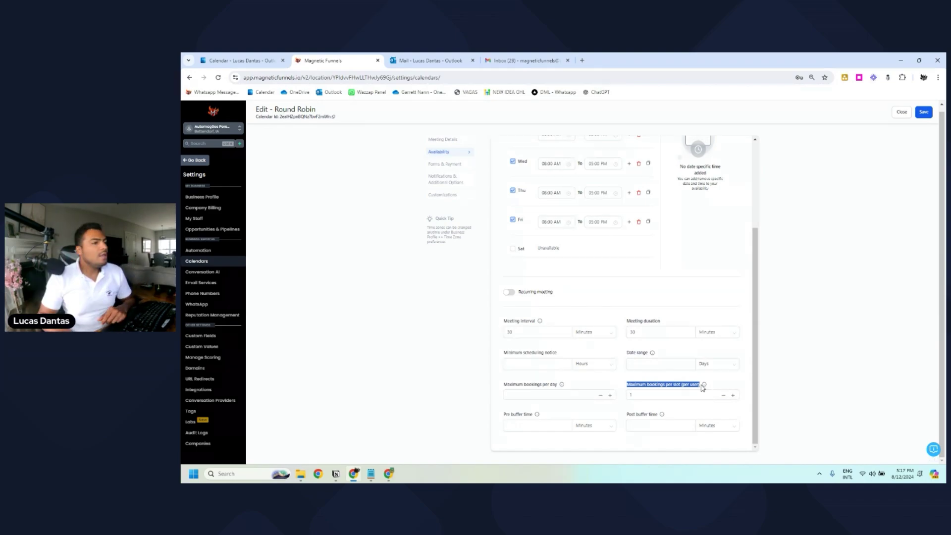
Set the maximum bookings per slot (per user) to 10 and both the pre and post buffer times to 5 minutes.
left_click(644, 397)
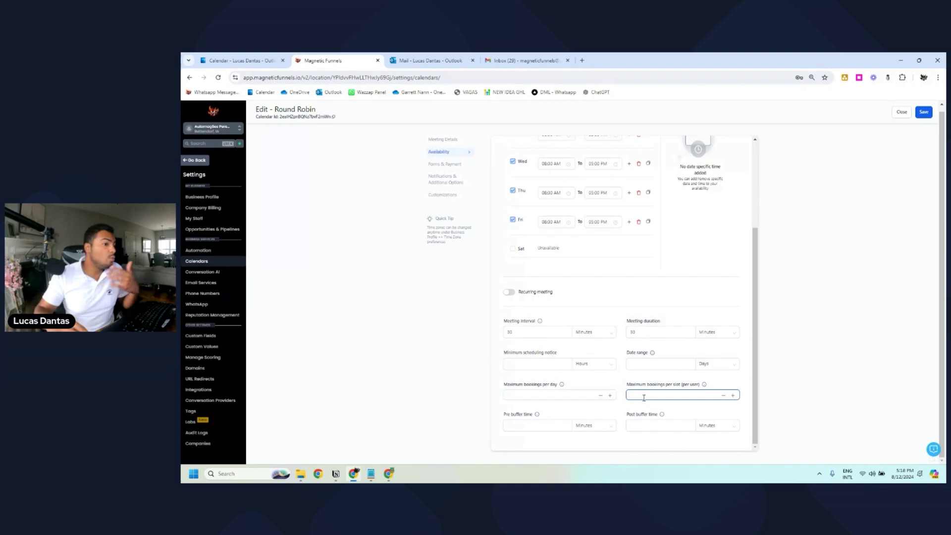
left_click(515, 417)
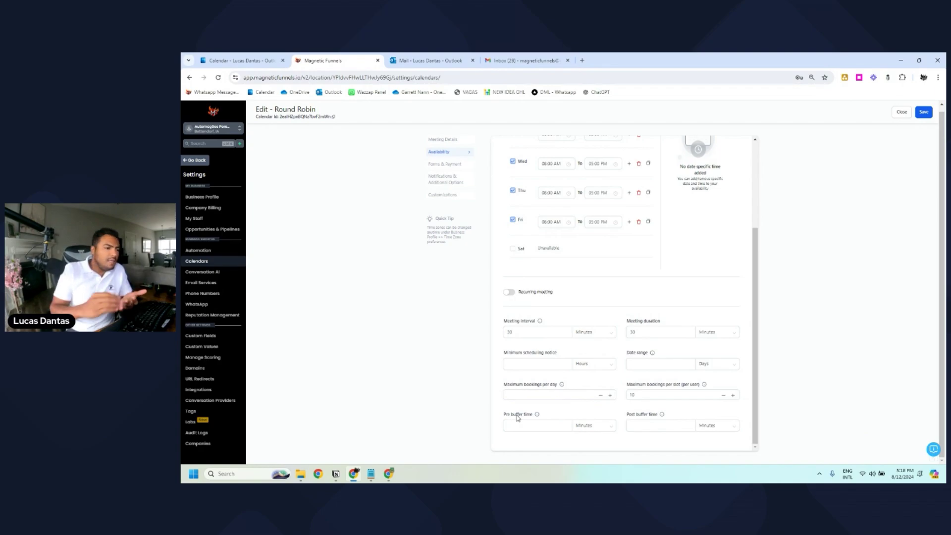
left_click(639, 426)
left_click(519, 422)
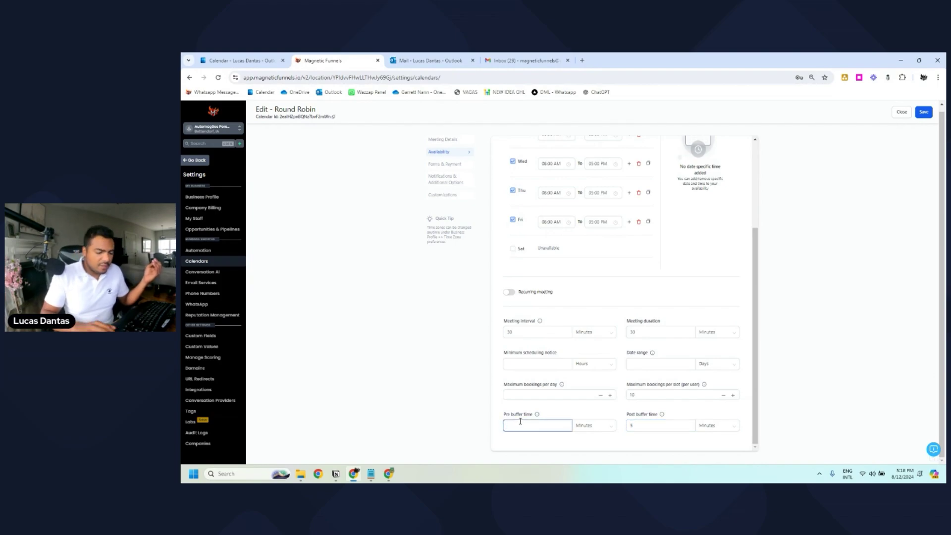
type("5")
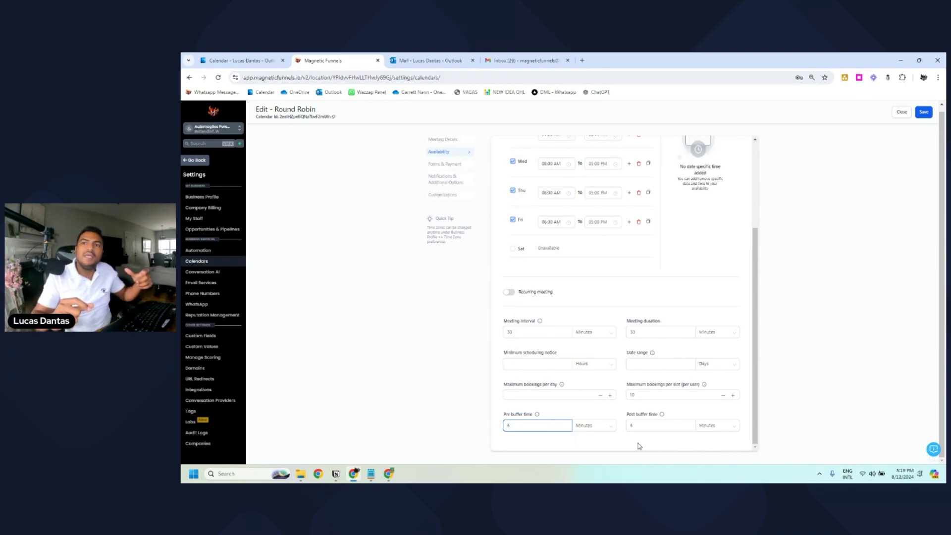
left_click(644, 424)
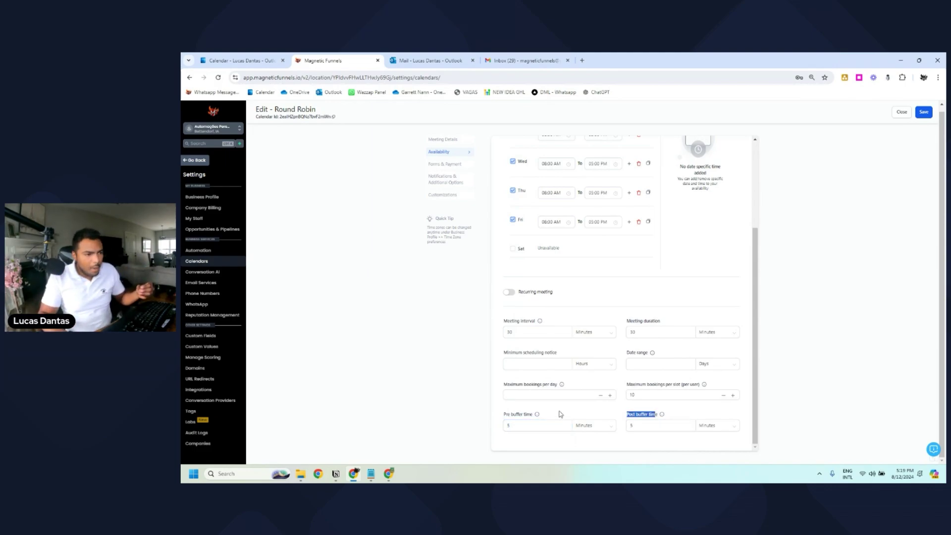
left_click(538, 414)
left_click_drag(538, 415, 498, 416)
left_click(663, 424)
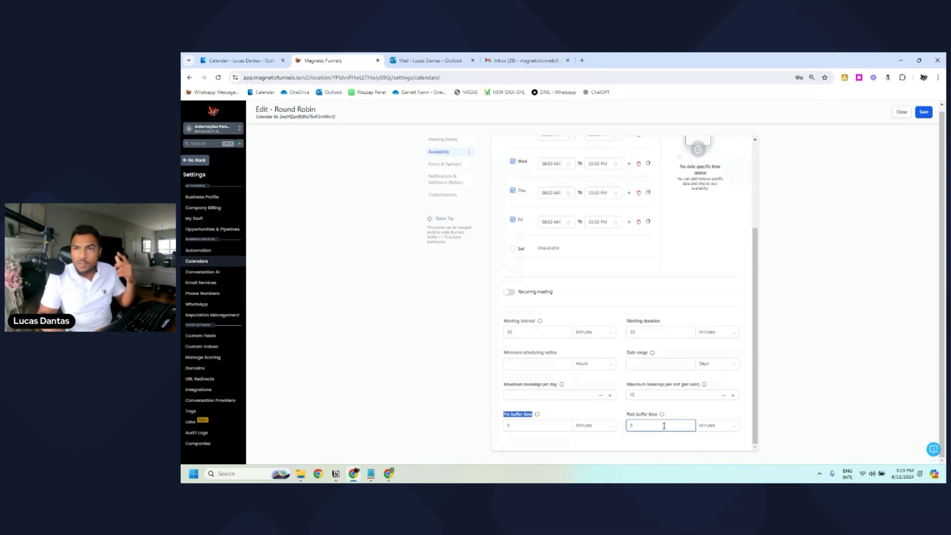
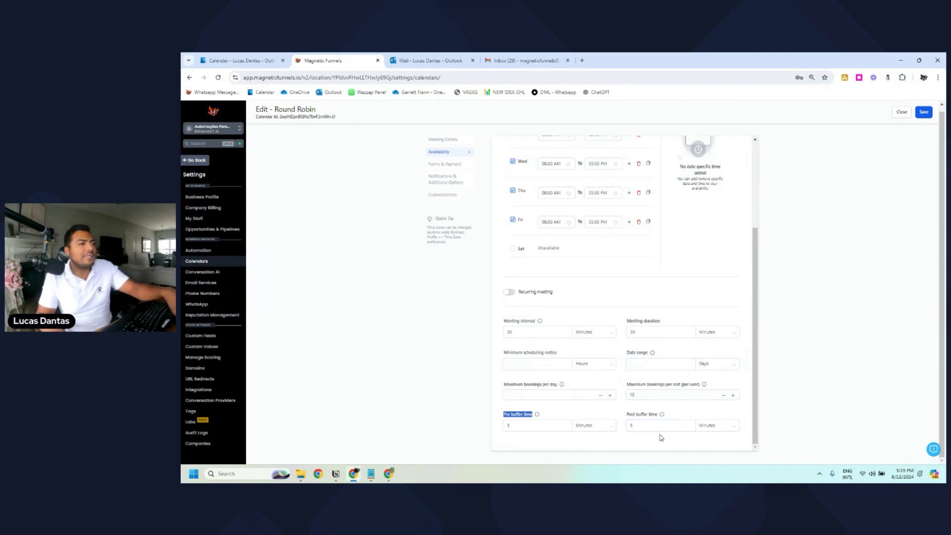
Open the calendar's forms and payment settings and review the form, consent checkbox, confirmation page and payment options.
left_click(451, 167)
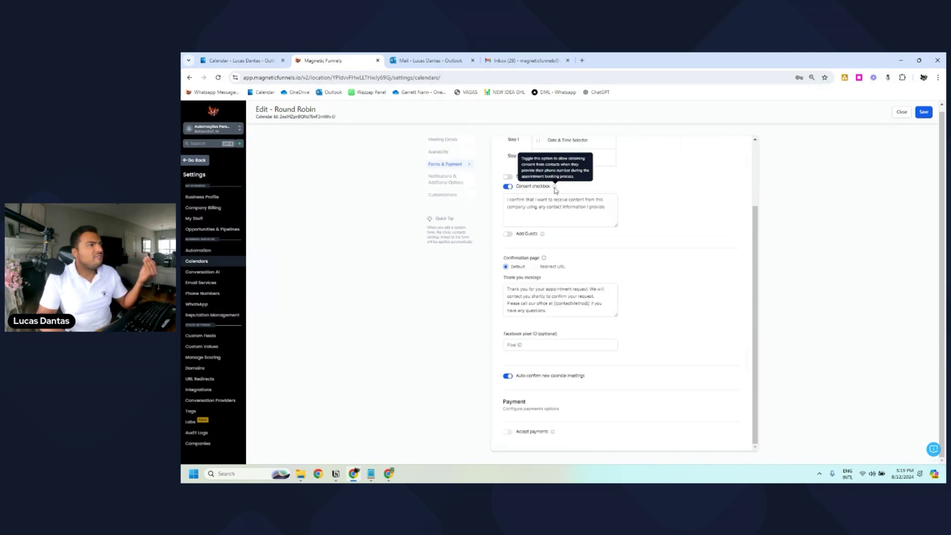
scroll(592, 253, "up", 2)
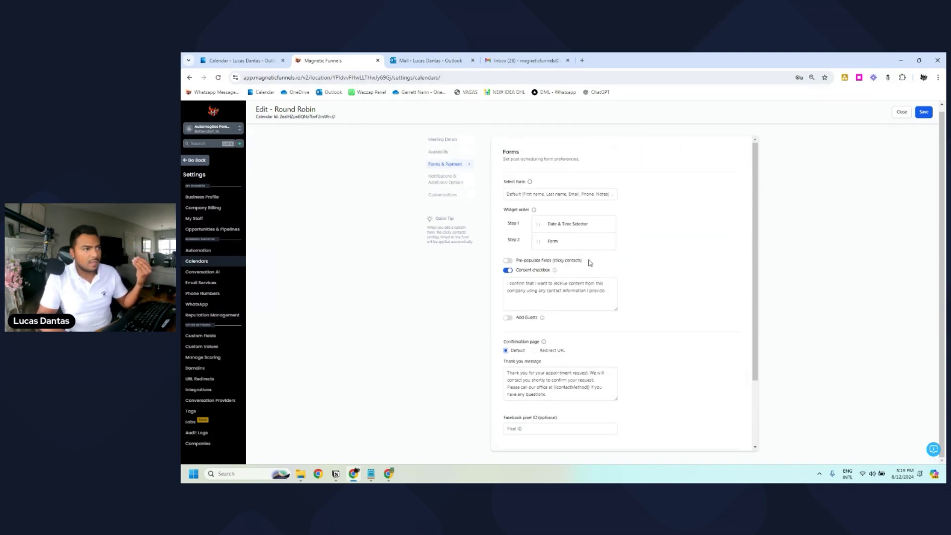
scroll(590, 262, "down", 2)
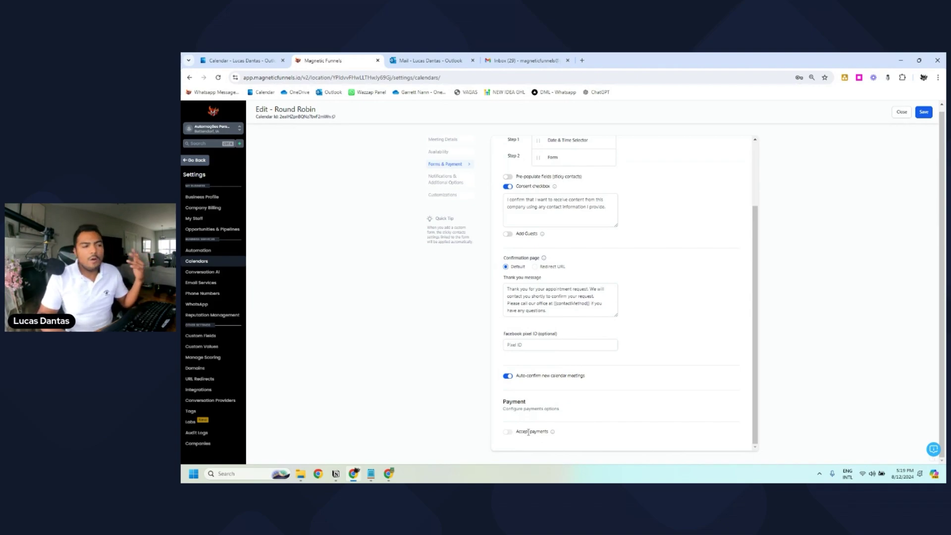
In the notification and additional options, enable assigning contacts to their calendar team members and skipping contacts that already have an assigned user.
left_click(458, 183)
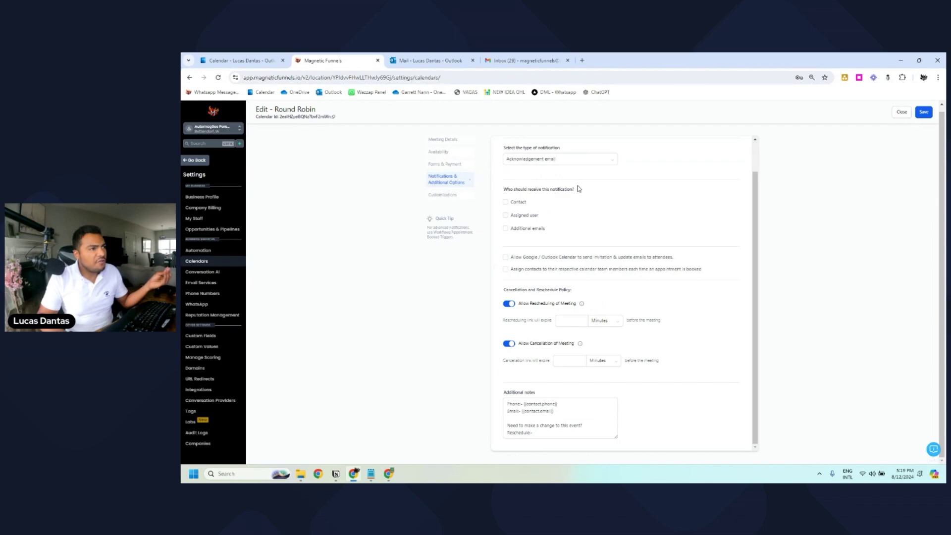
scroll(591, 286, "up", 1)
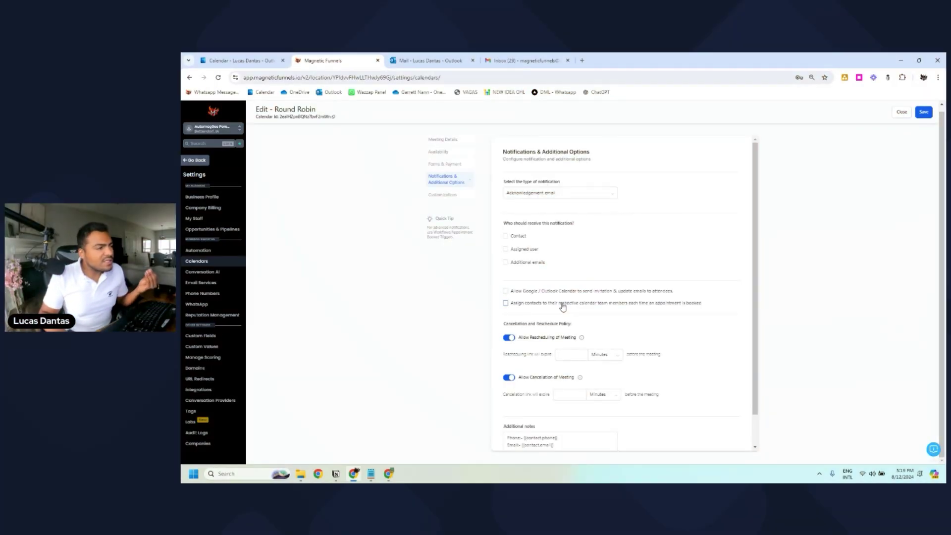
left_click(562, 304)
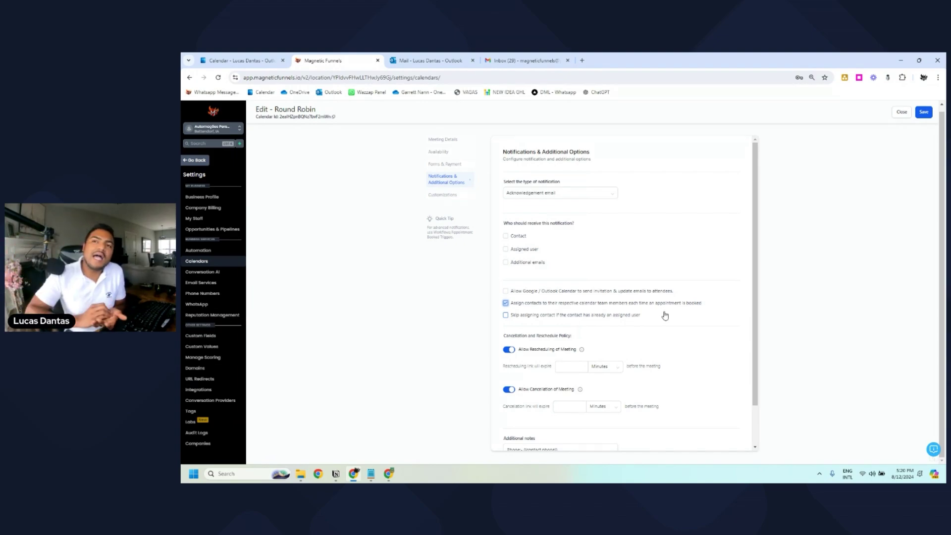
left_click(523, 319)
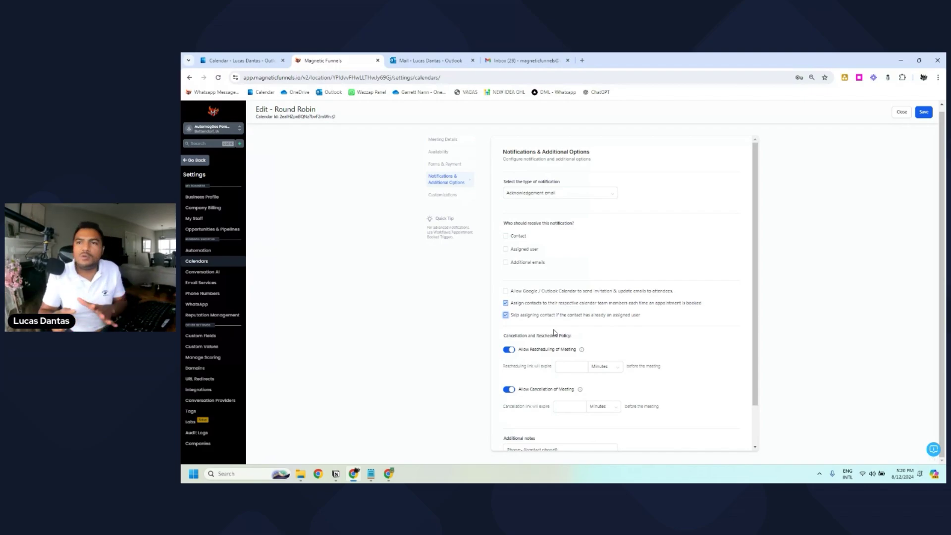
Open the calendar's customization settings and review the widget style, colors, Schedule Meeting button text and display options.
left_click(449, 195)
scroll(635, 246, "down", 1)
scroll(636, 247, "down", 2)
left_click(558, 340)
left_click_drag(560, 340, 503, 342)
left_click(558, 341)
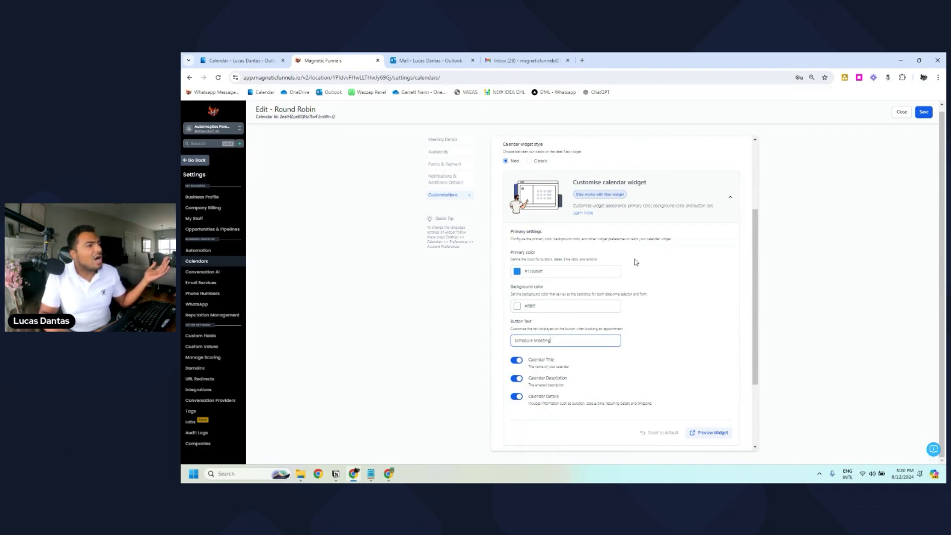
scroll(636, 262, "down", 2)
left_click(532, 369)
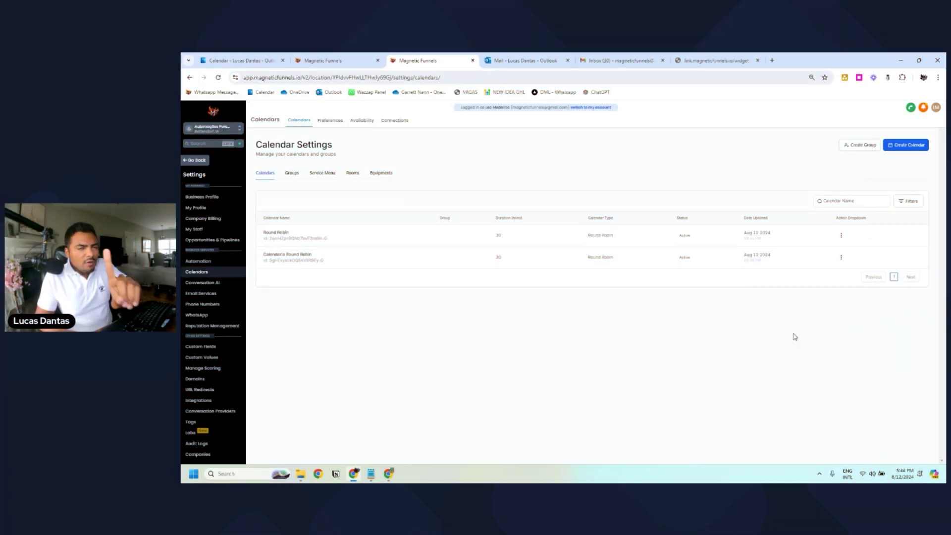
Open the Round Robin calendar for editing, check the team member's meeting location options, and close the calendar without changes.
left_click(840, 237)
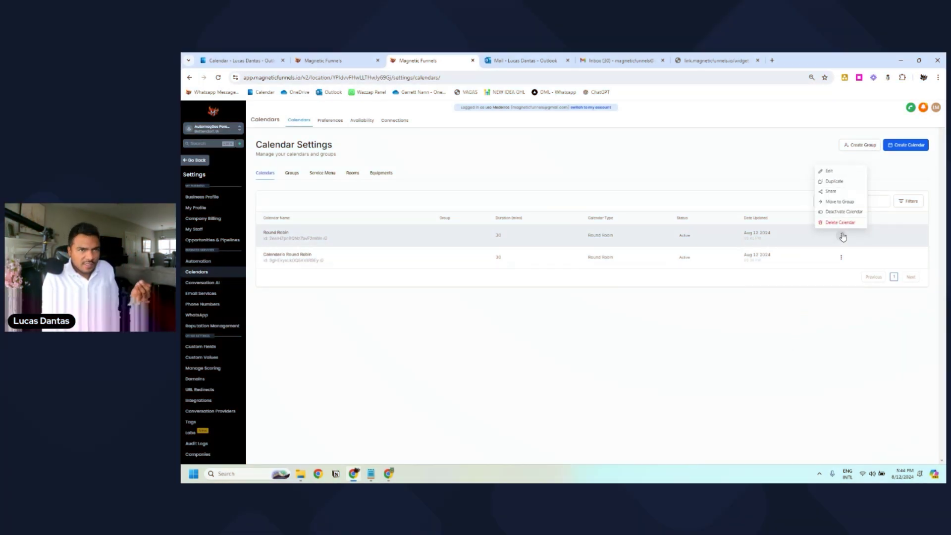
left_click(833, 176)
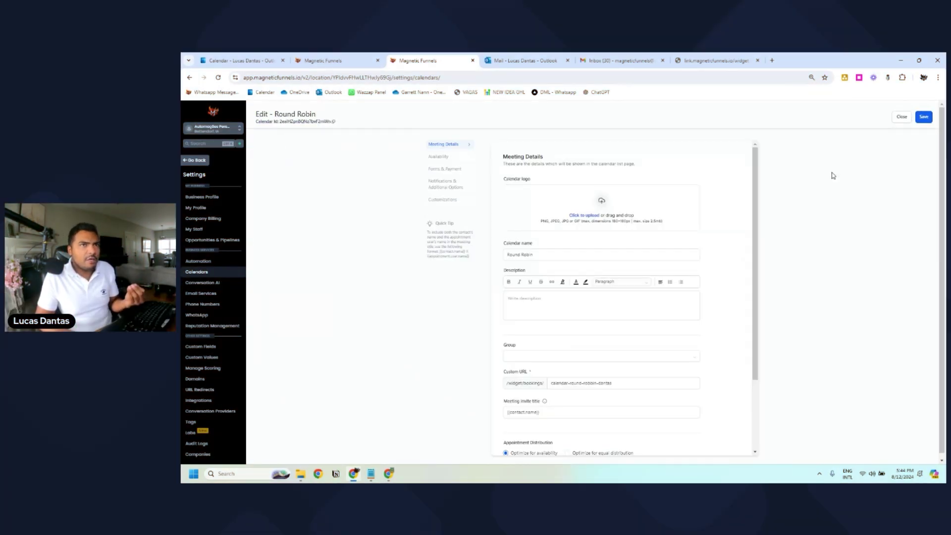
scroll(658, 275, "down", 3)
left_click(653, 274)
left_click(658, 379)
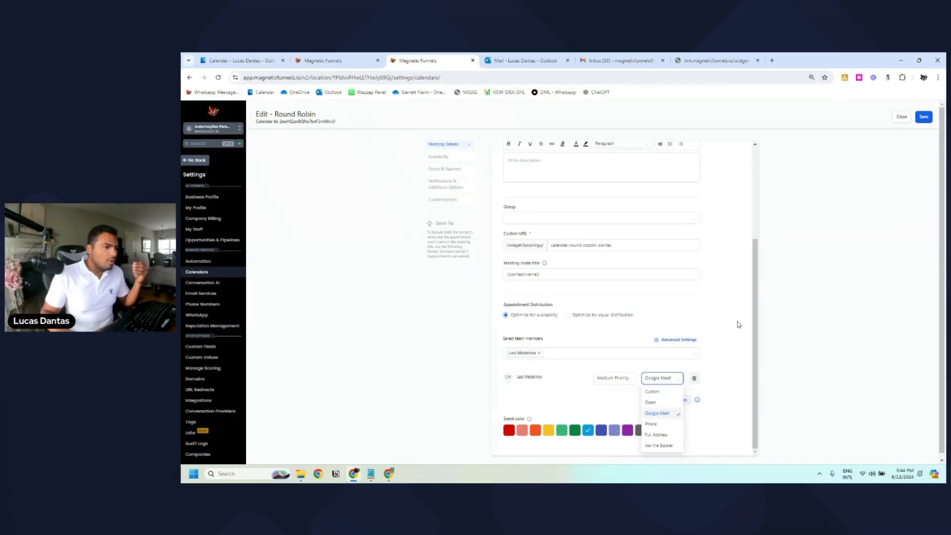
left_click(768, 277)
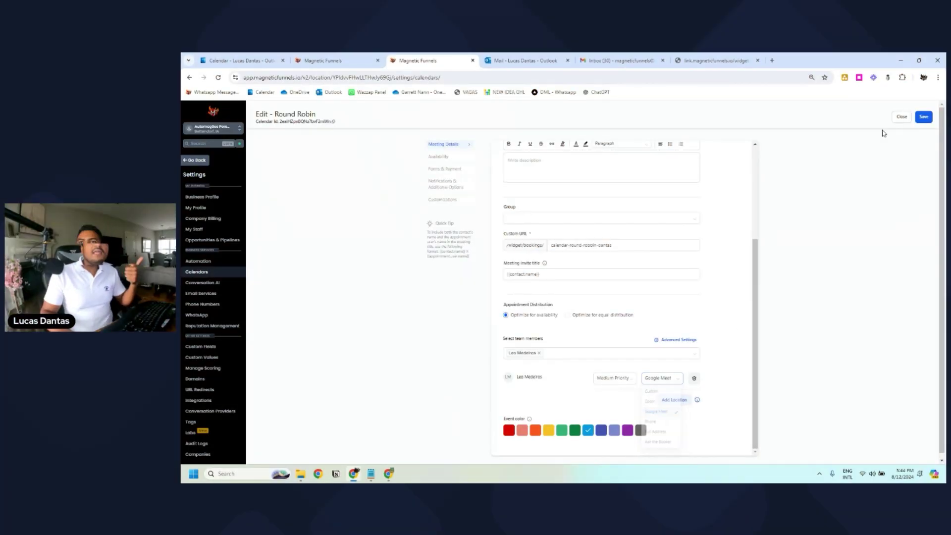
left_click(901, 117)
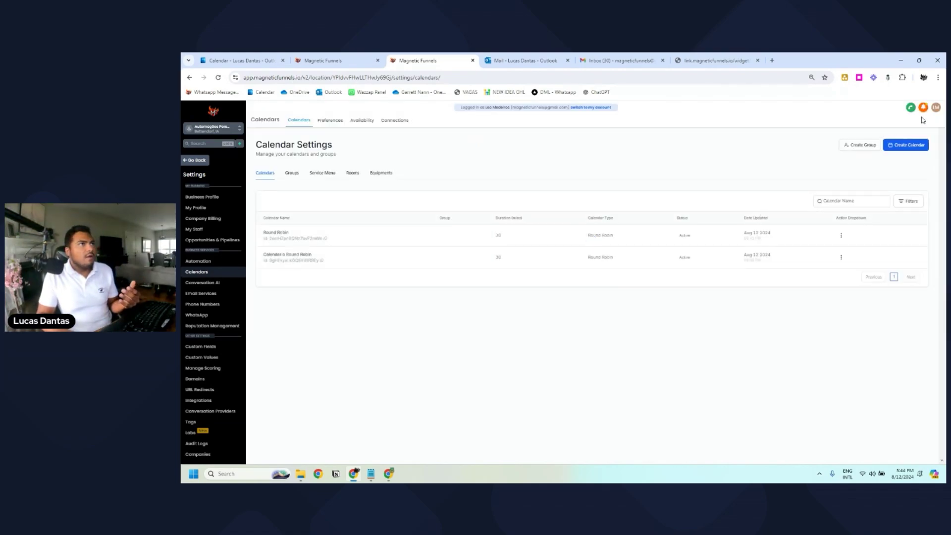
Show the list of users available for logging in as another account.
left_click(934, 109)
left_click(862, 152)
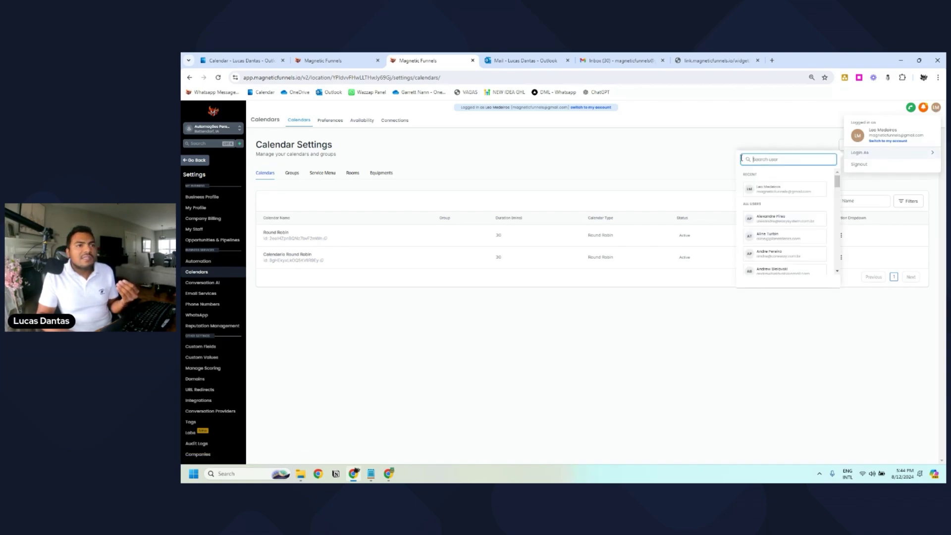
left_click(637, 149)
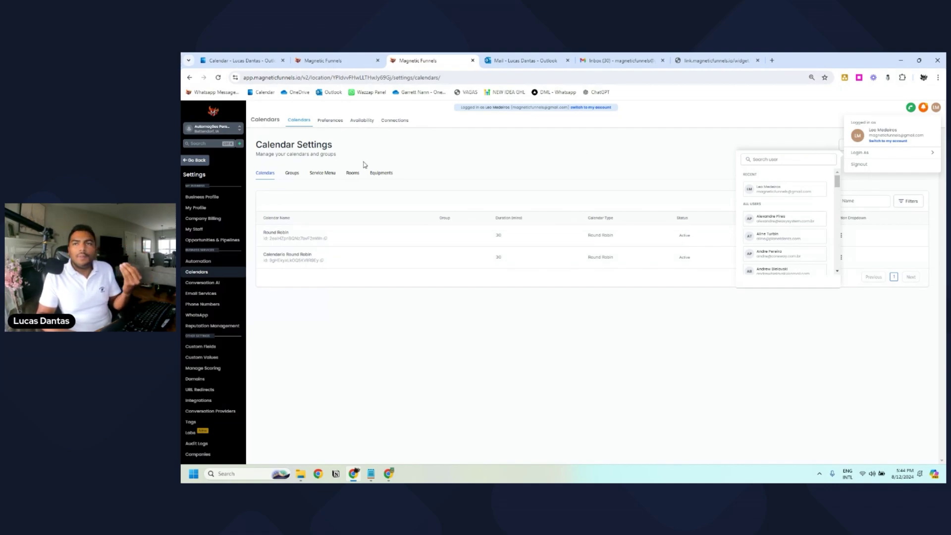
Review the email sync and connected calendars in the user's profile, and look at the integrations page.
left_click(193, 208)
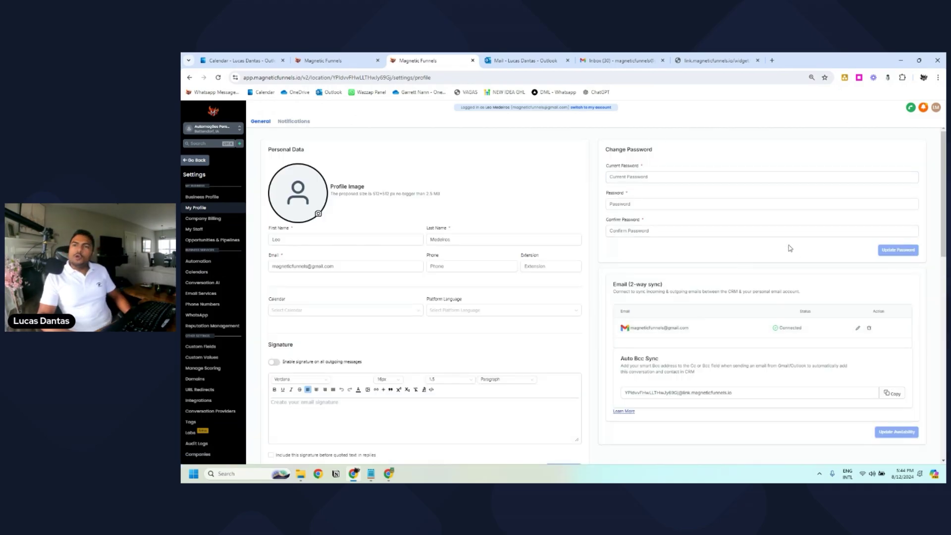
scroll(731, 195, "down", 2)
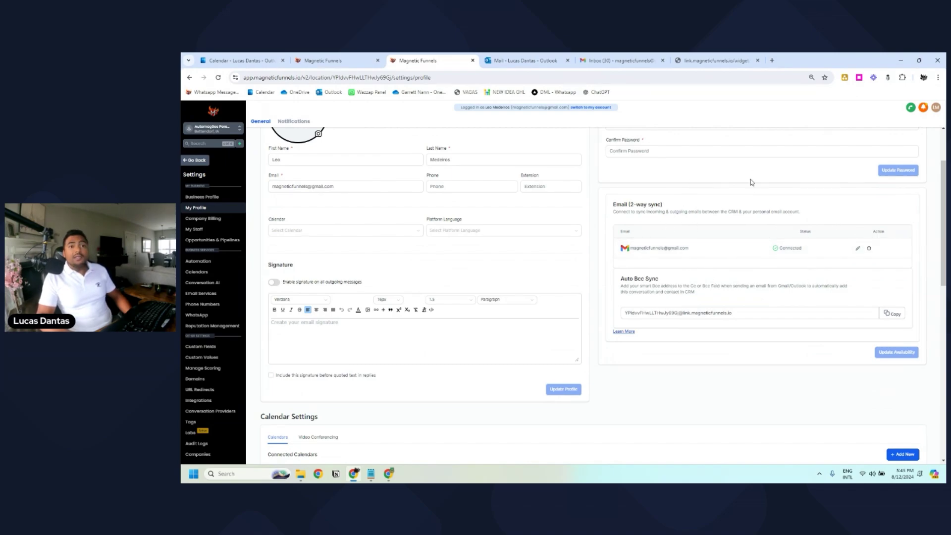
left_click(825, 315)
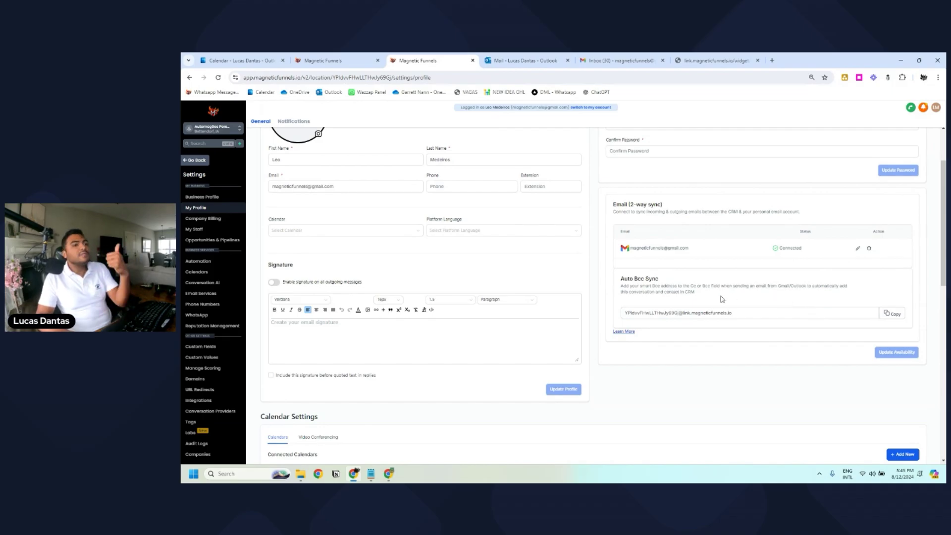
scroll(684, 283, "down", 4)
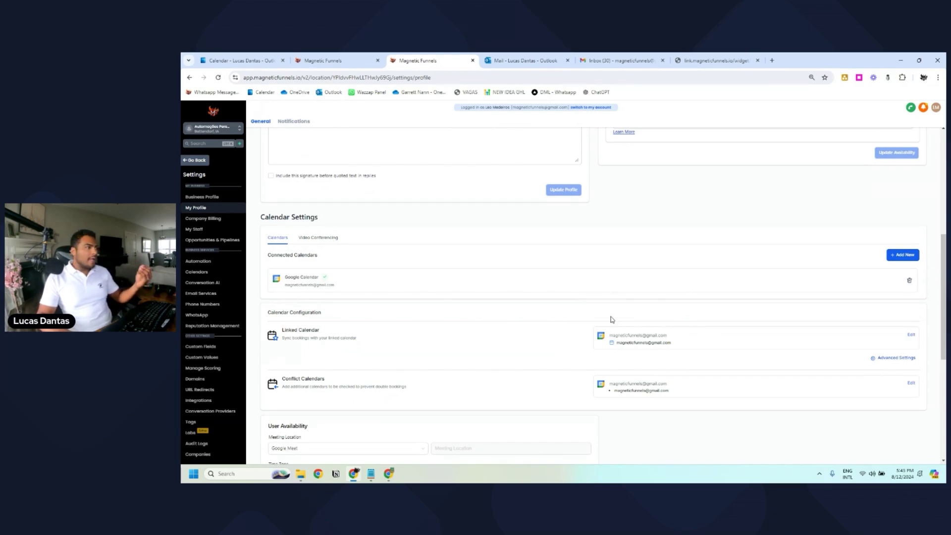
left_click(199, 400)
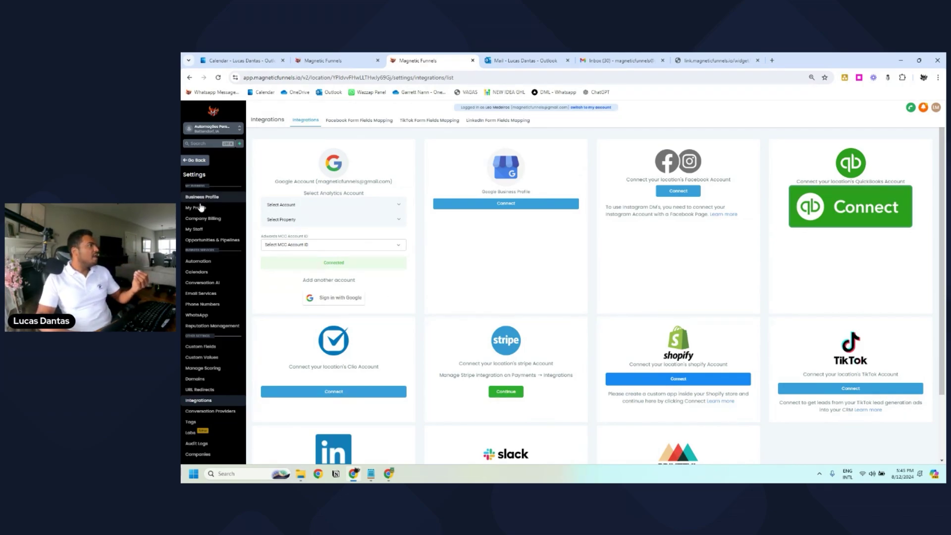
Return to the user's profile and review the linked and conflict calendars, meeting location options, time zone and available hours.
left_click(183, 205)
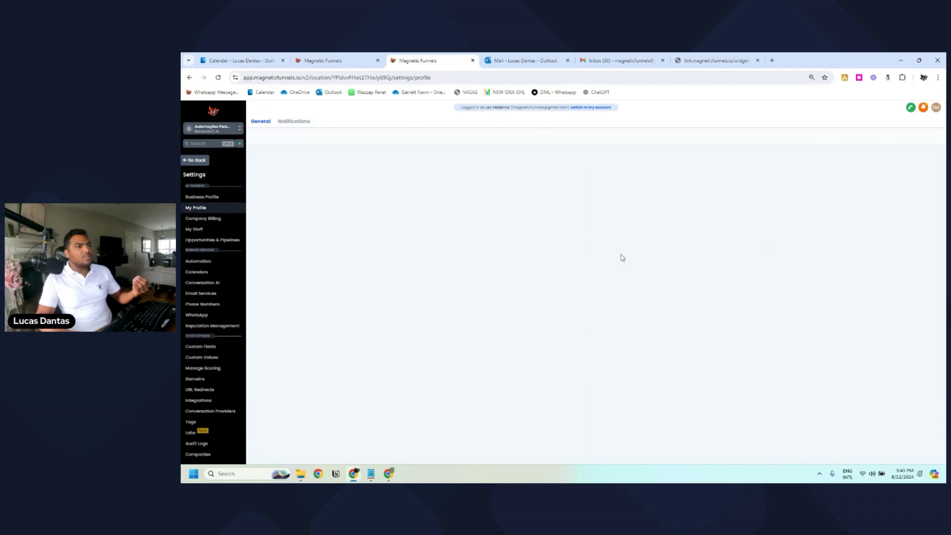
scroll(568, 319, "down", 6)
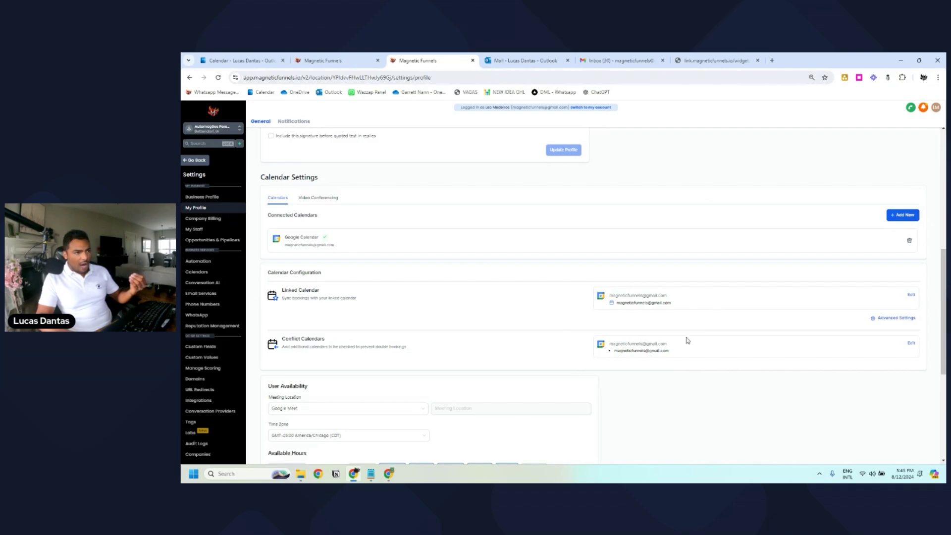
scroll(584, 261, "down", 2)
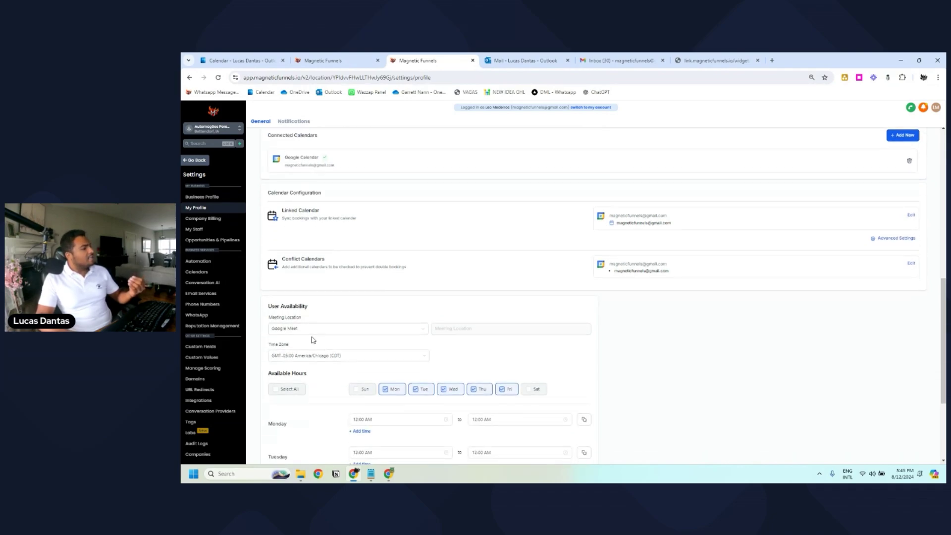
left_click(293, 328)
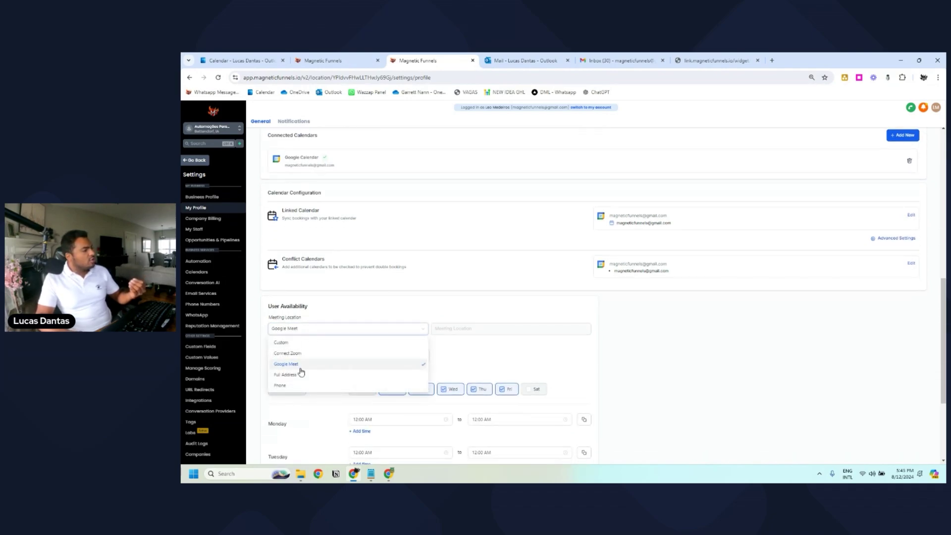
scroll(586, 356, "down", 4)
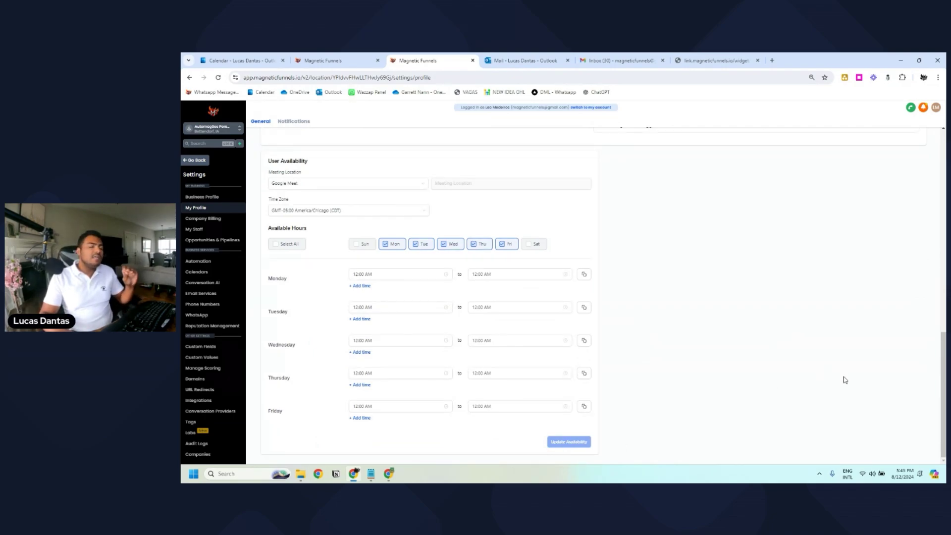
scroll(844, 380, "up", 10)
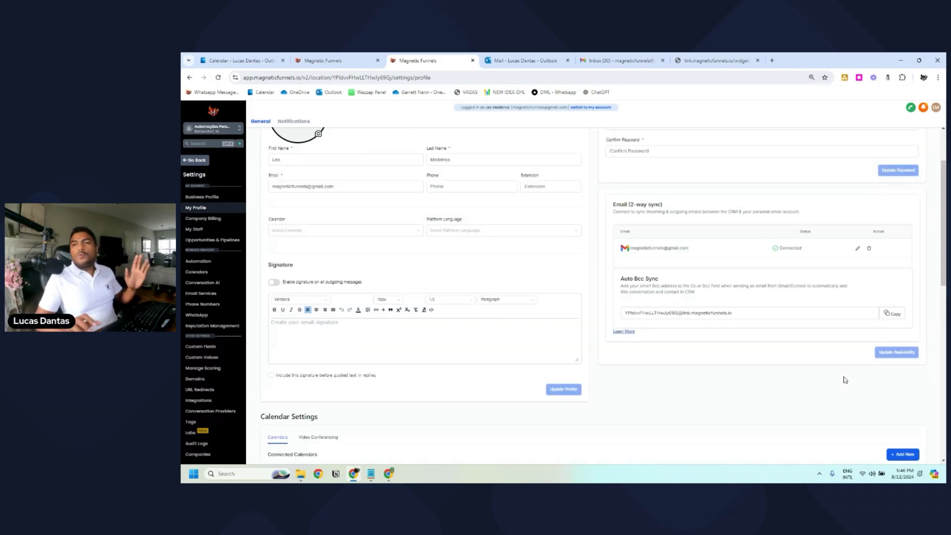
scroll(674, 211, "down", 1)
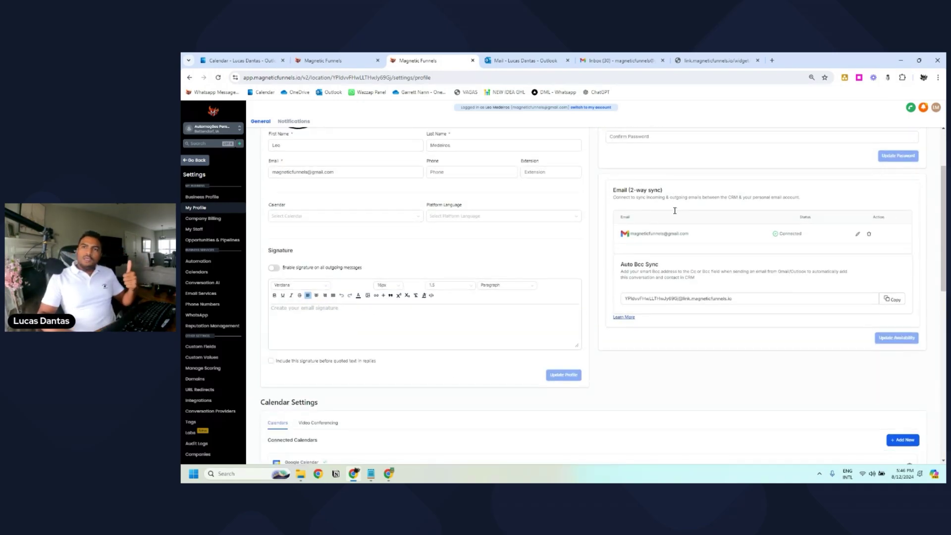
Review the profile's calendar configuration and availability, check the team member's meeting location in the Round Robin calendar, and close it without changes.
scroll(674, 210, "down", 4)
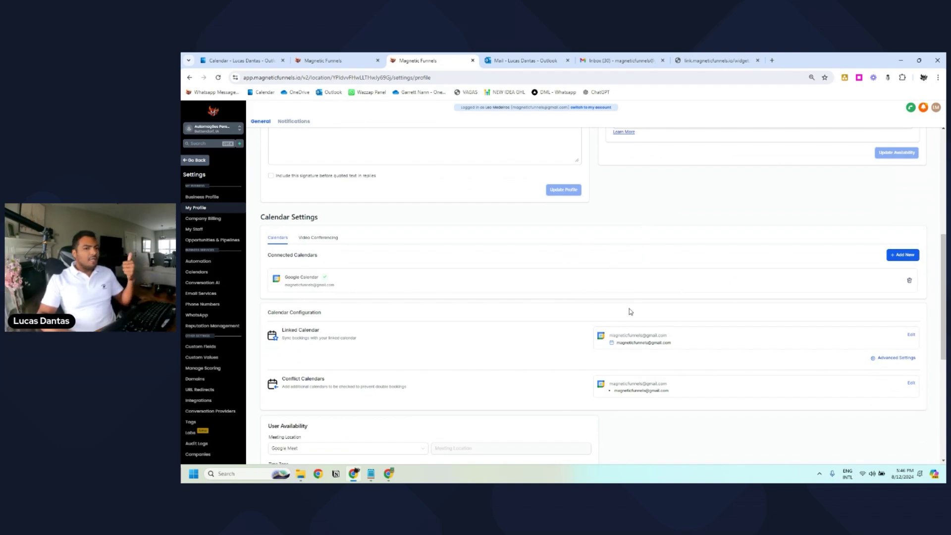
scroll(606, 289, "down", 3)
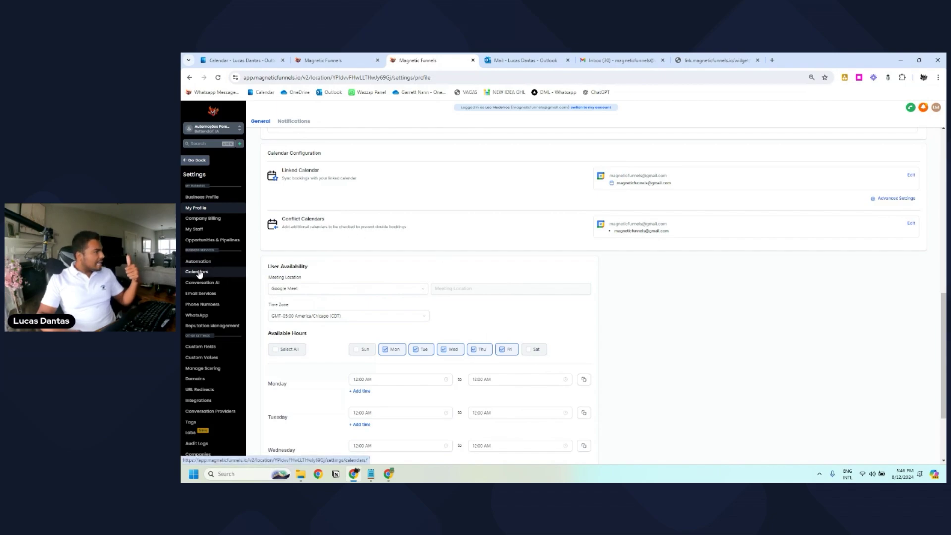
left_click(197, 272)
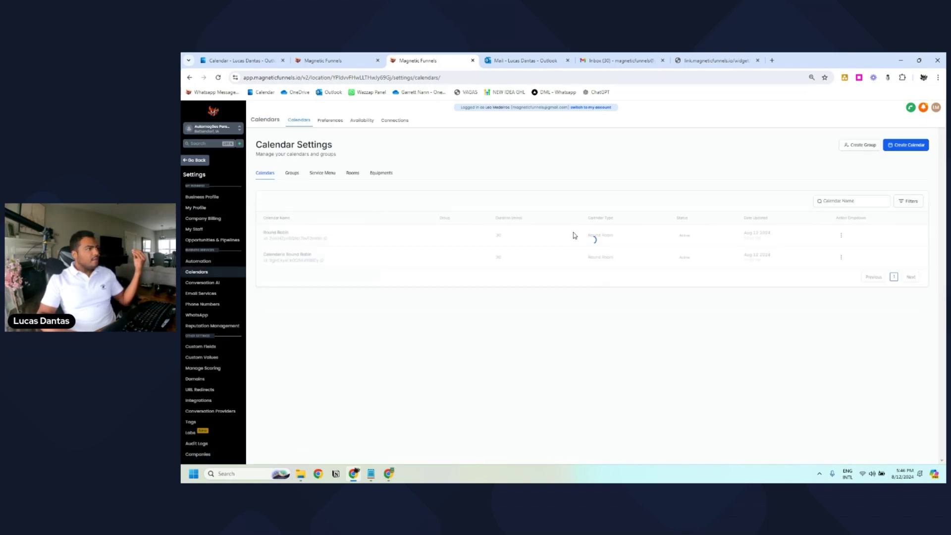
left_click(840, 236)
left_click(841, 218)
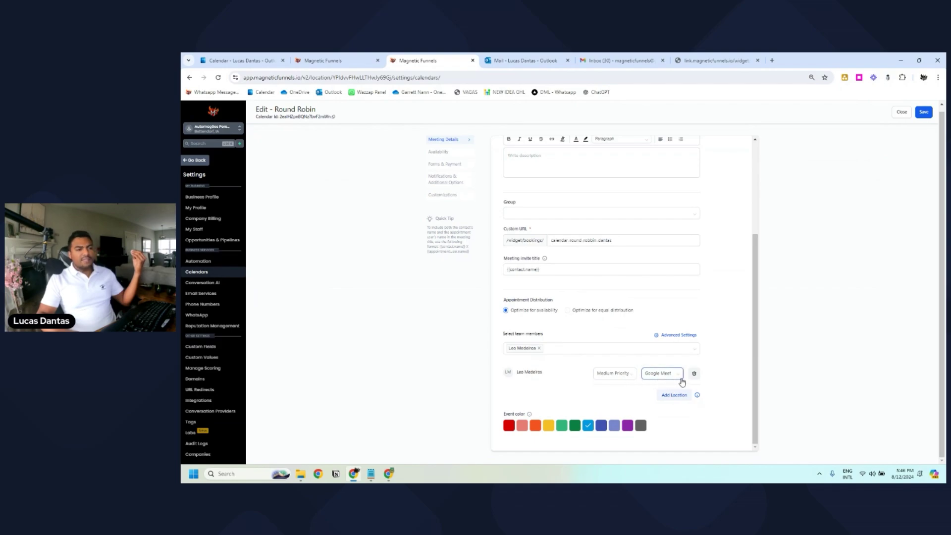
left_click(902, 112)
Copy the Round Robin calendar's permanent link and open its booking page in the current browser tab.
left_click(830, 192)
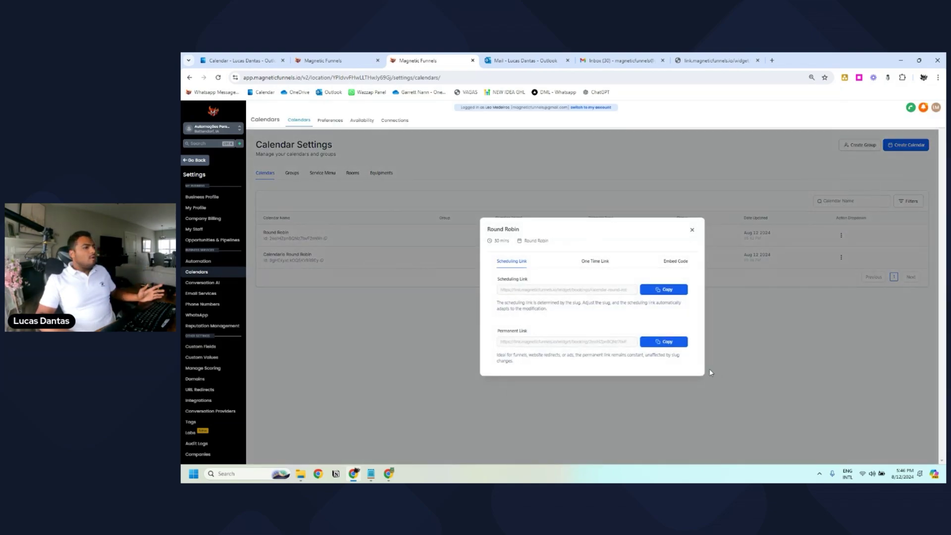
left_click(662, 342)
left_click(575, 76)
key("ctrl+v")
key("Return")
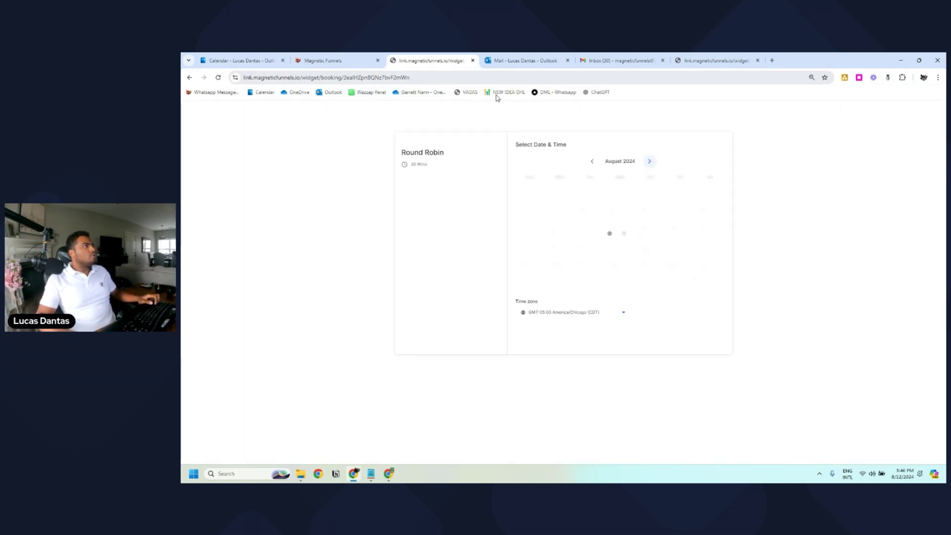
Book a Round Robin meeting for Tuesday, August 13, 2024 at 10:00 AM, using the saved contact details.
left_click(671, 250)
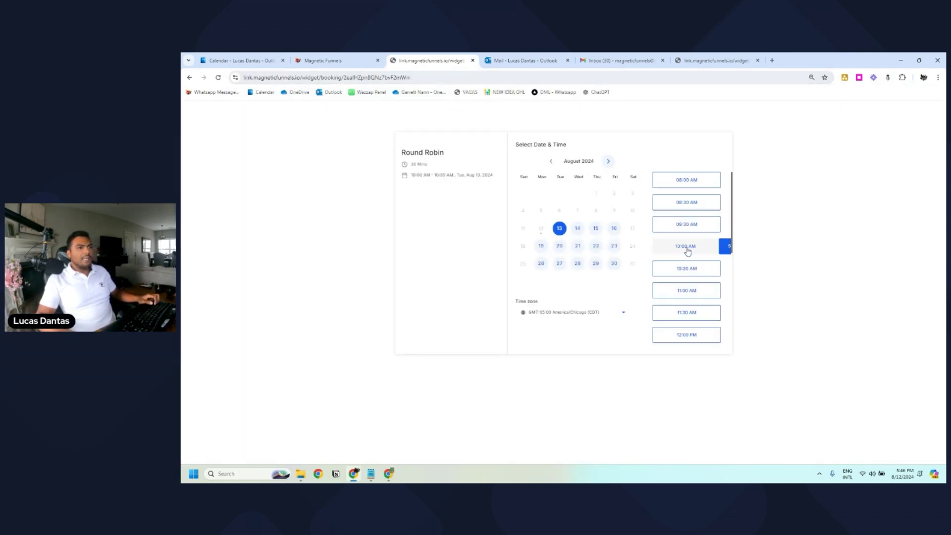
left_click(712, 248)
left_click(566, 170)
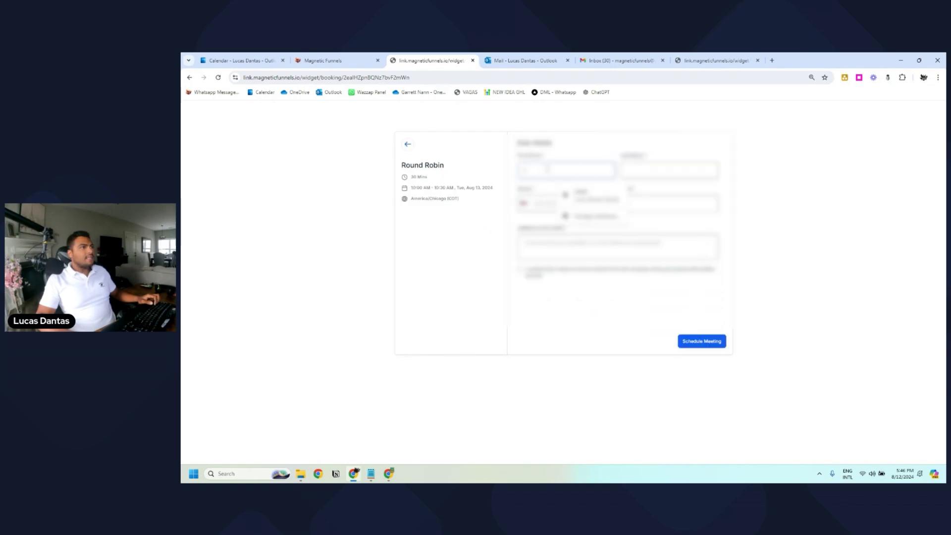
left_click(594, 198)
left_click(668, 203)
left_click(693, 233)
left_click(708, 345)
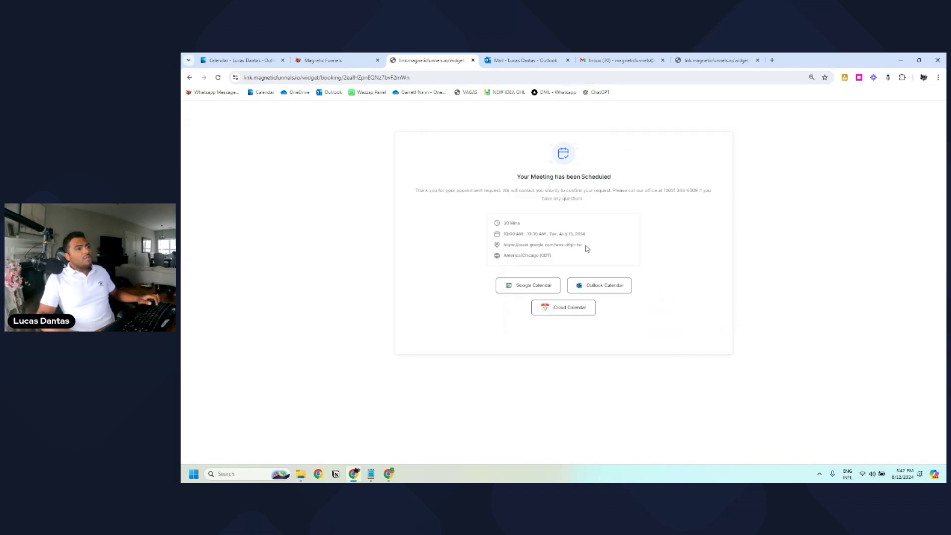